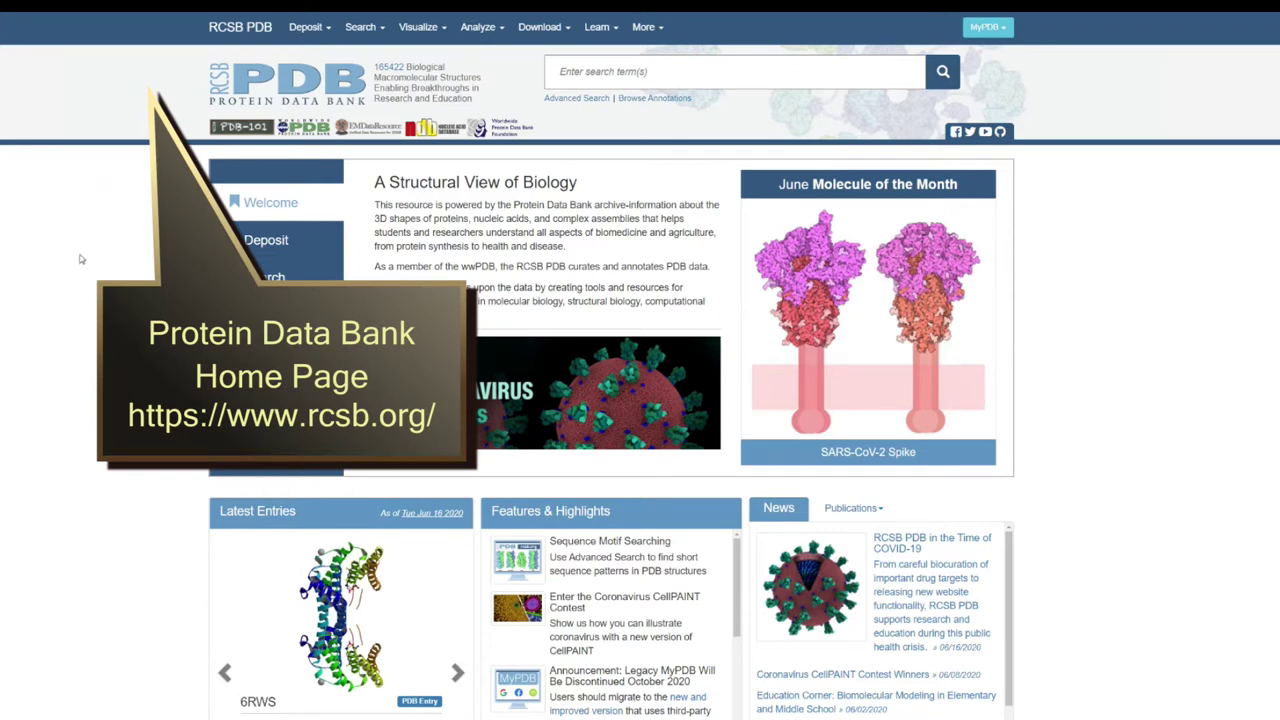
Search the Protein Data Bank for lasR, choosing the suggested polymer entity description "Transcriptional regulator LasR".
{"action": "left_click", "coordinate": [647, 70]}
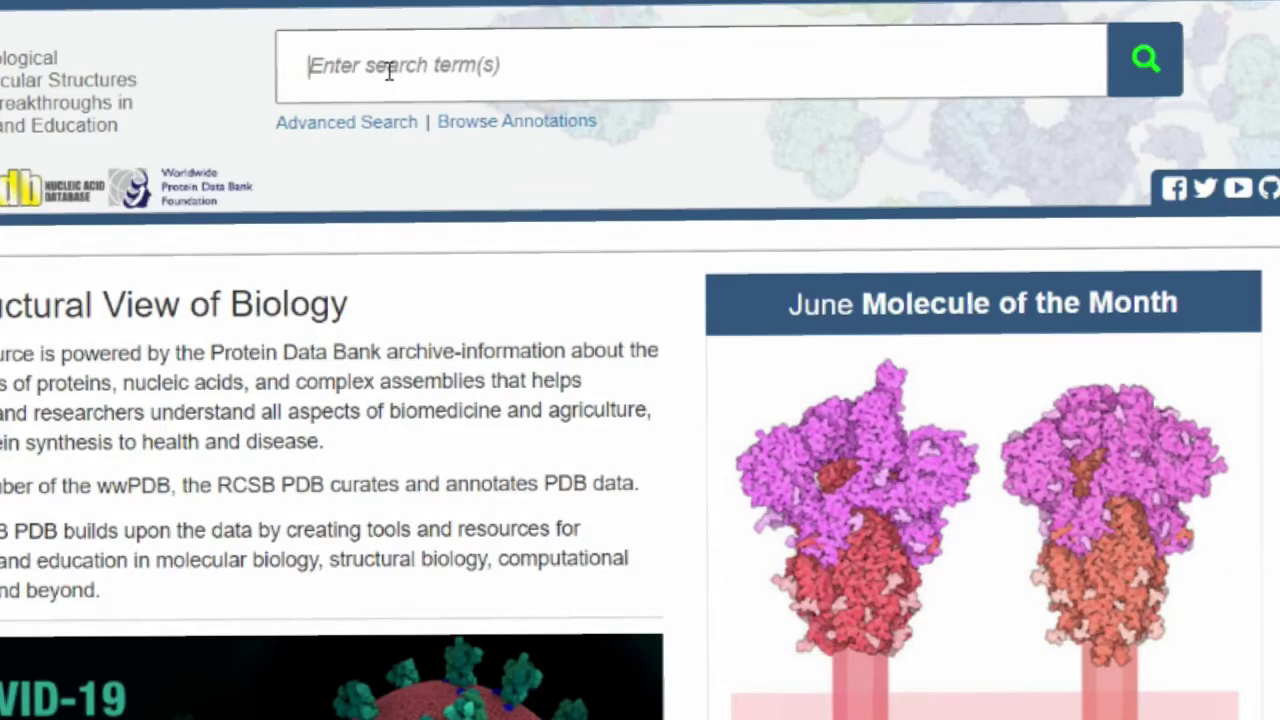
{"action": "type", "text": ":as"}
{"action": "key", "text": "BackSpace"}
{"action": "key", "text": "BackSpace"}
{"action": "type", "text": "Pas"}
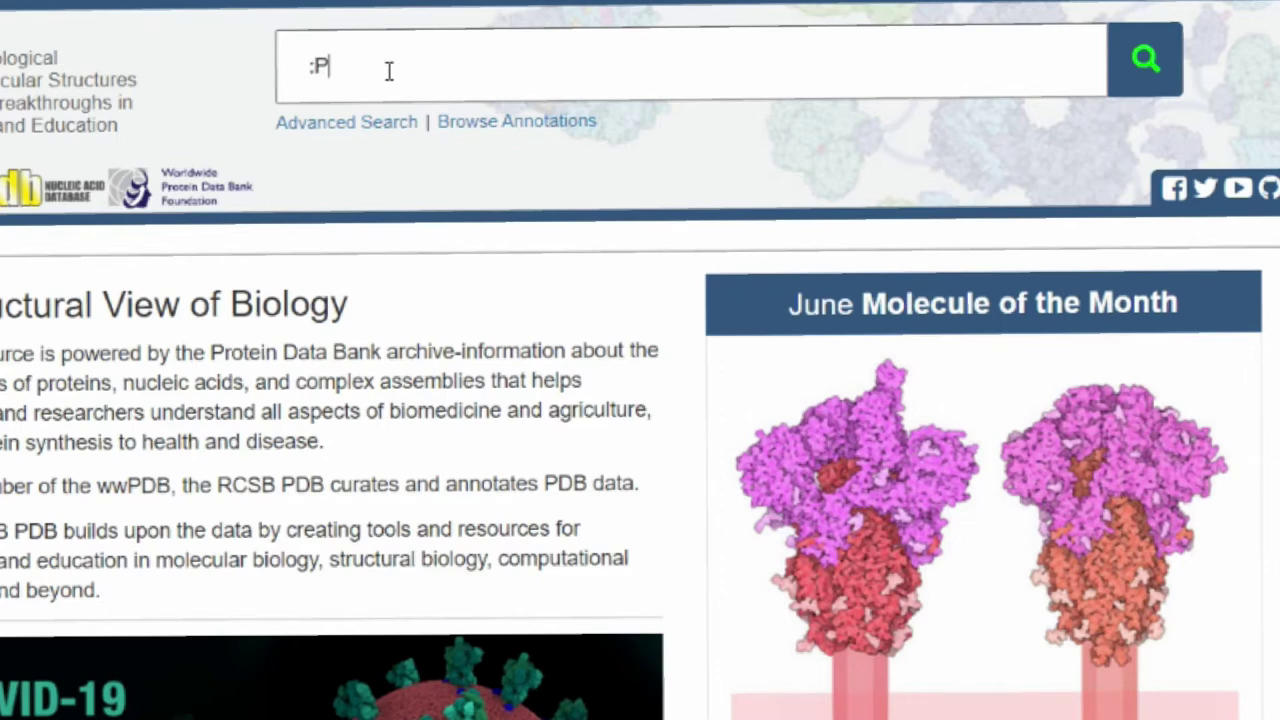
{"action": "key", "text": "BackSpace"}
{"action": "key", "text": "BackSpace"}
{"action": "key", "text": "BackSpace"}
{"action": "key", "text": "BackSpace"}
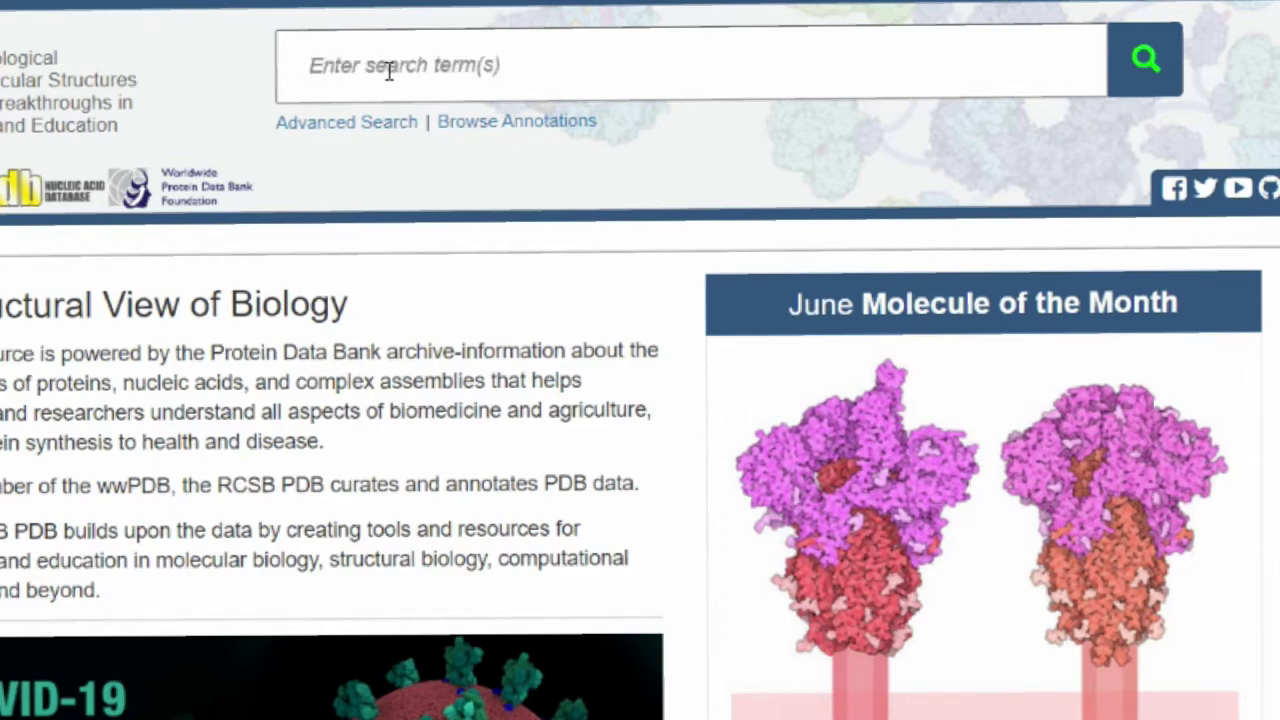
{"action": "type", "text": "lasR"}
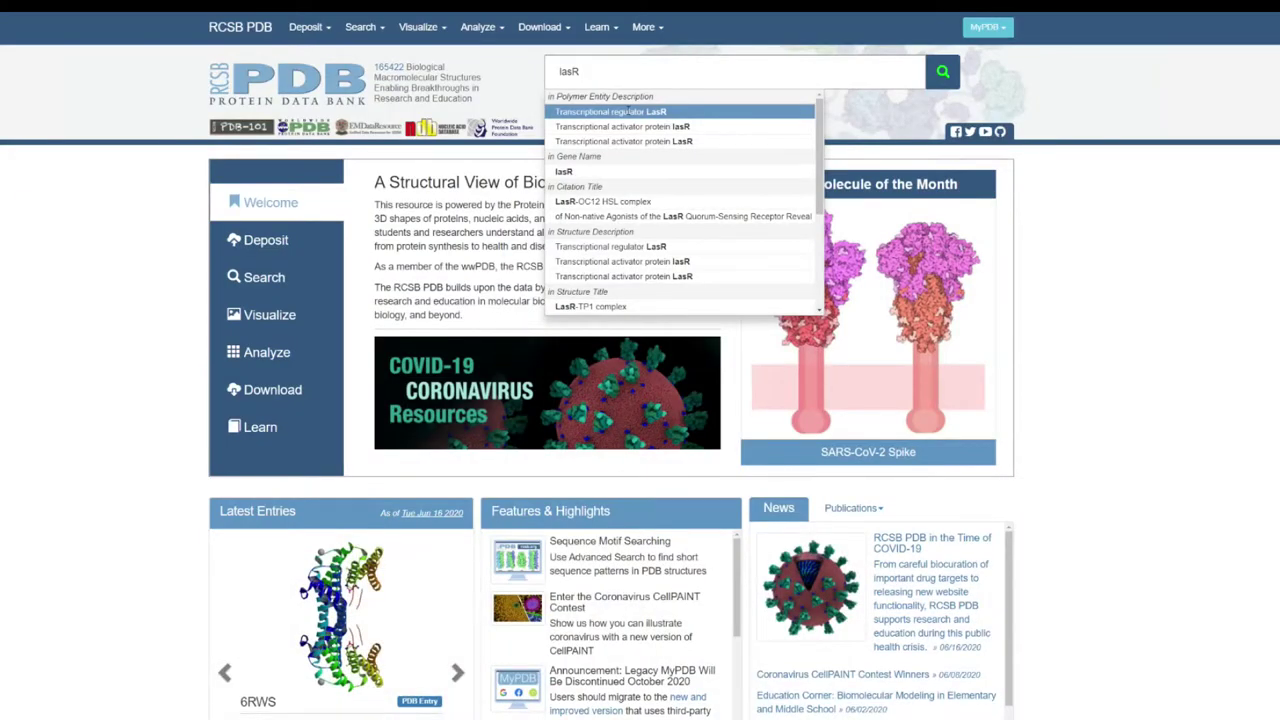
{"action": "left_click", "coordinate": [629, 110]}
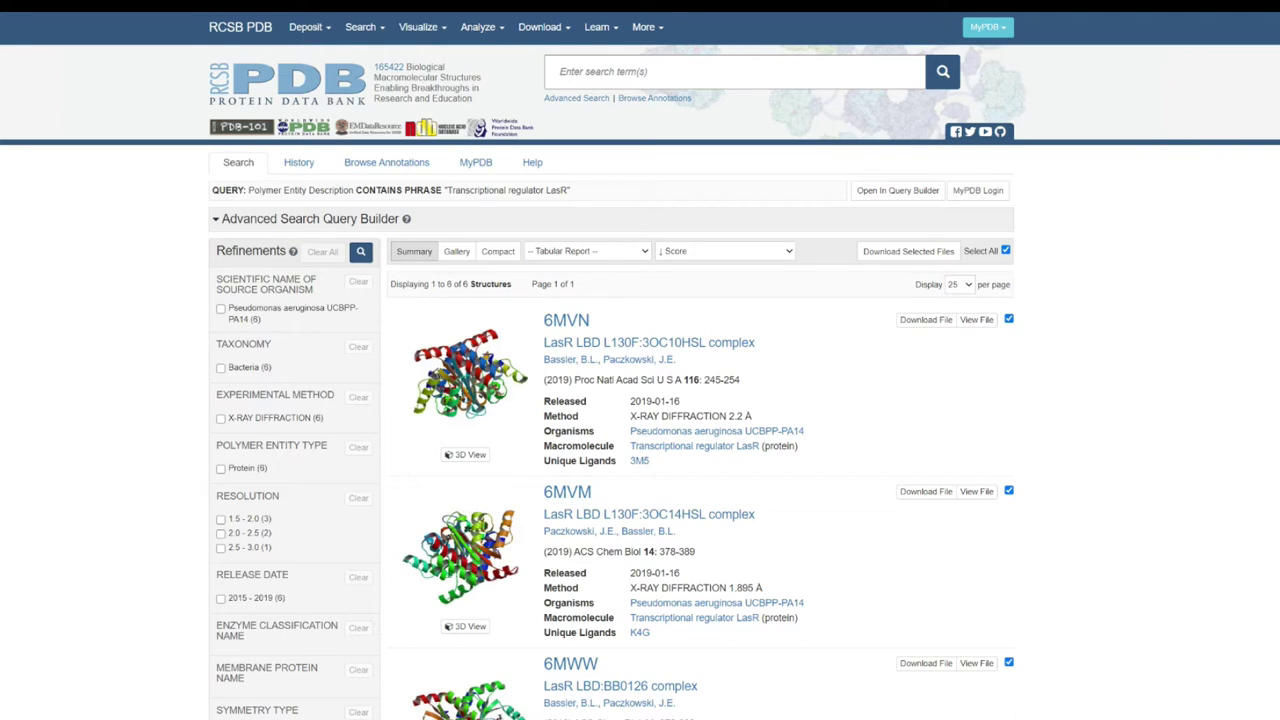
Look through the LasR structures in the search results and highlight the PDB ID of the first entry.
{"action": "scroll", "coordinate": [640, 382], "scroll_direction": "down", "scroll_amount": 2}
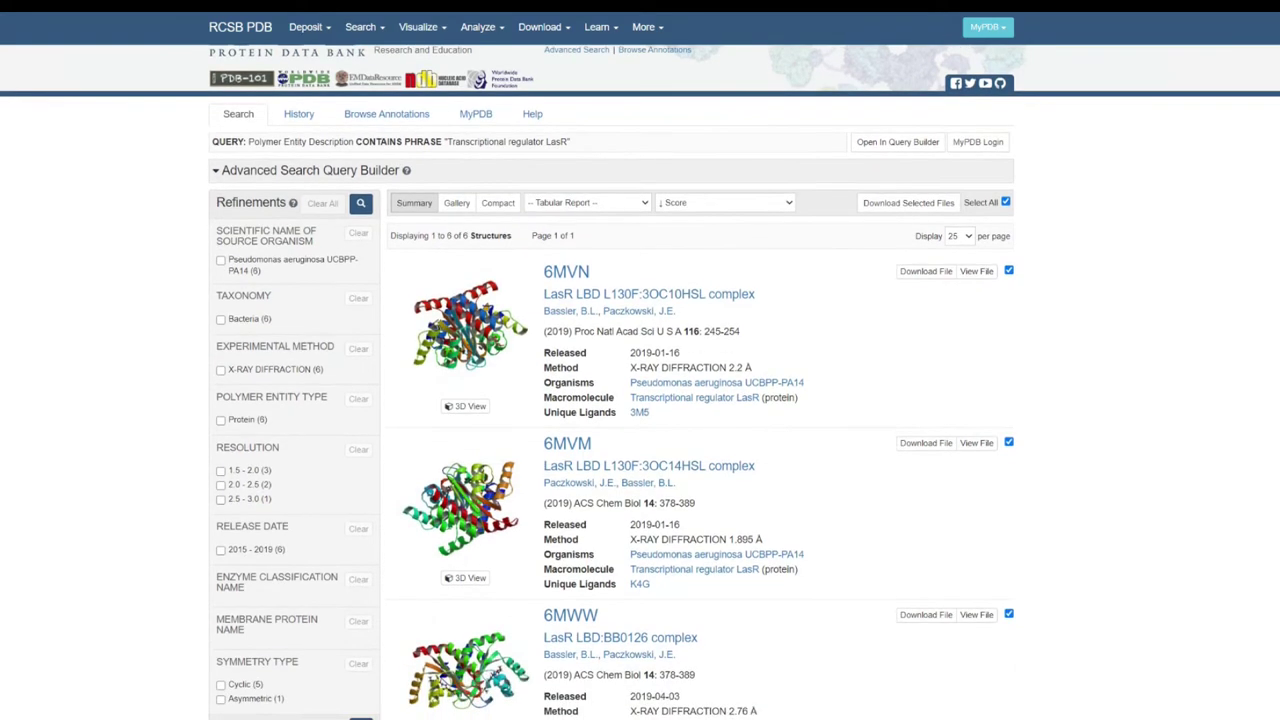
{"action": "scroll", "coordinate": [640, 382], "scroll_direction": "down", "scroll_amount": 1}
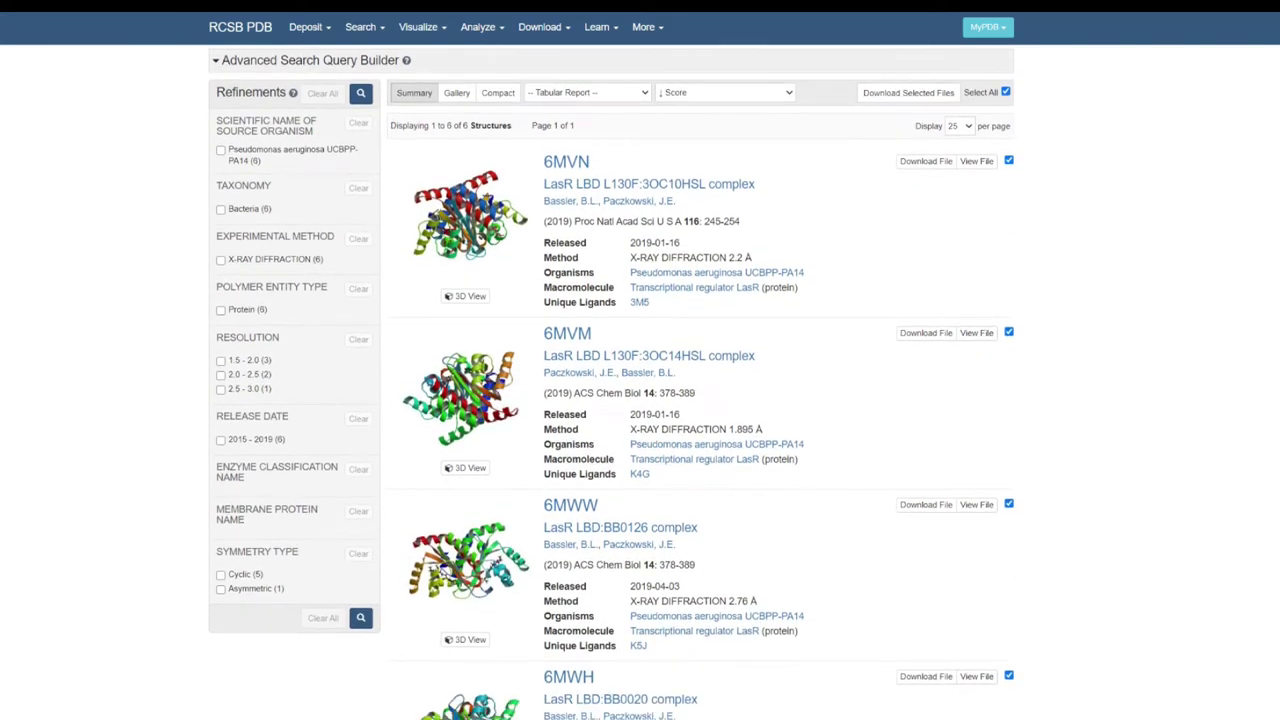
{"action": "scroll", "coordinate": [640, 382], "scroll_direction": "up", "scroll_amount": 2}
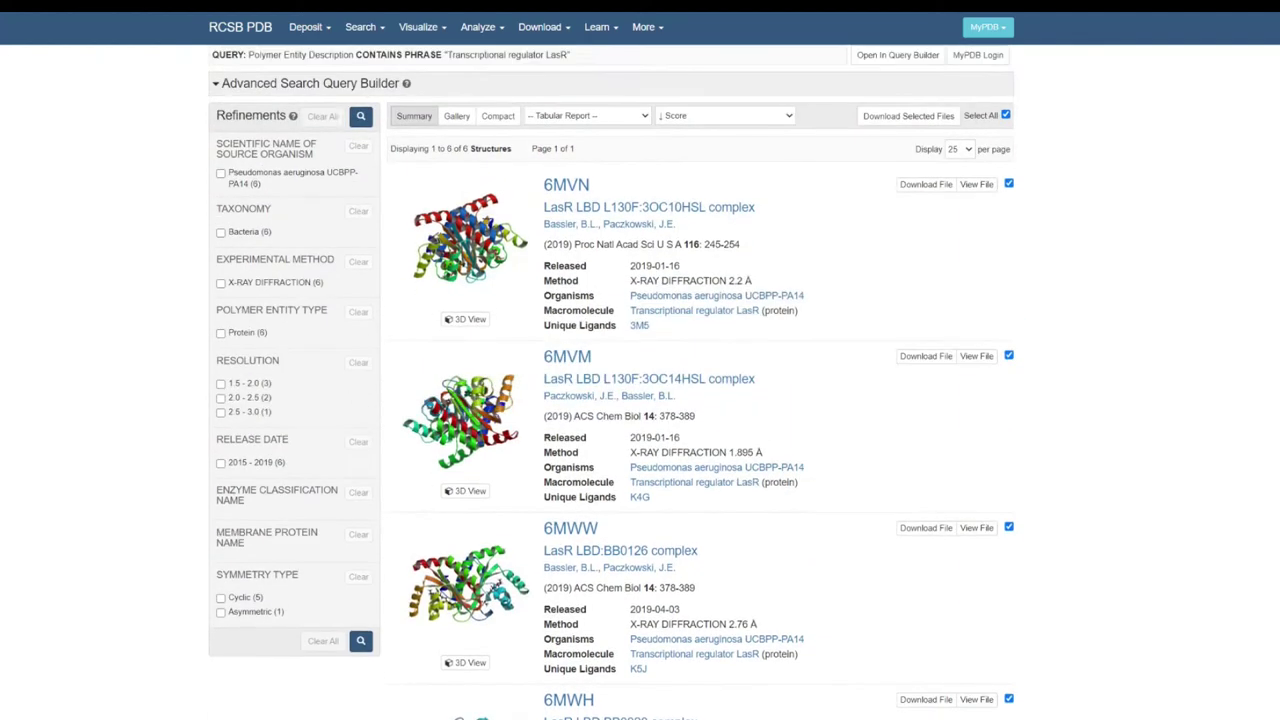
{"action": "scroll", "coordinate": [640, 382], "scroll_direction": "up", "scroll_amount": 1}
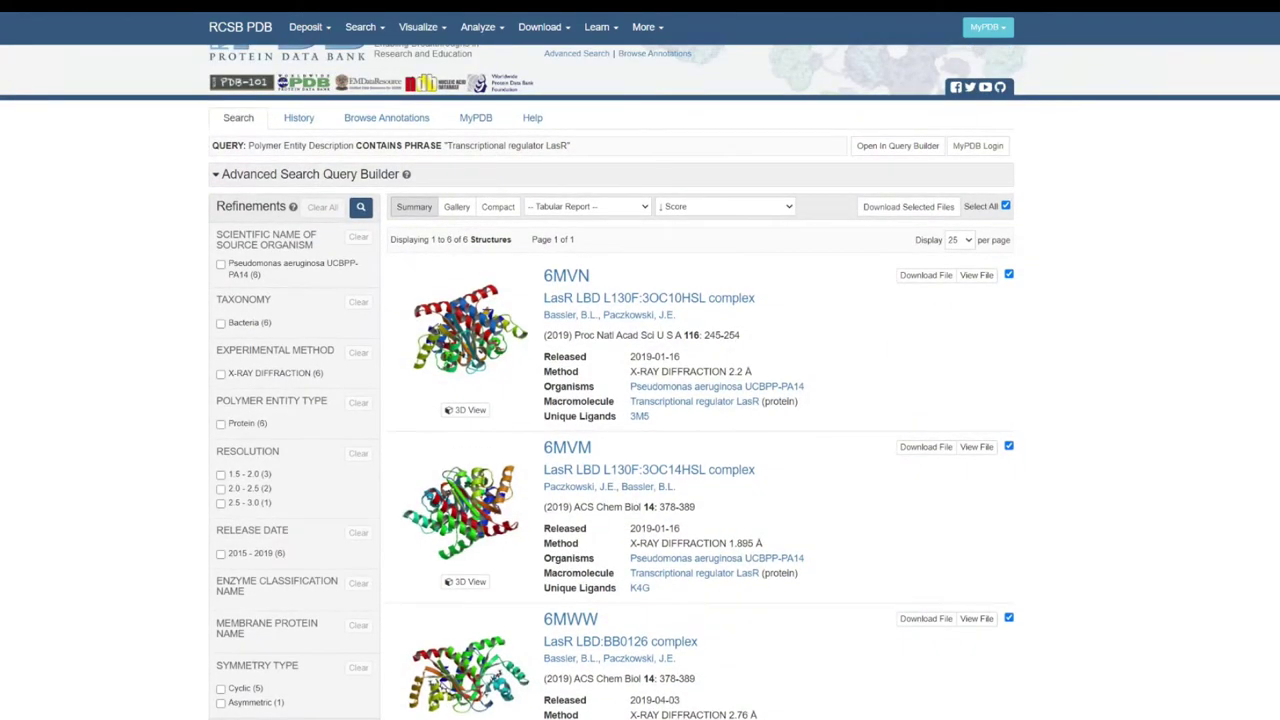
{"action": "scroll", "coordinate": [688, 386], "scroll_direction": "up", "scroll_amount": 1}
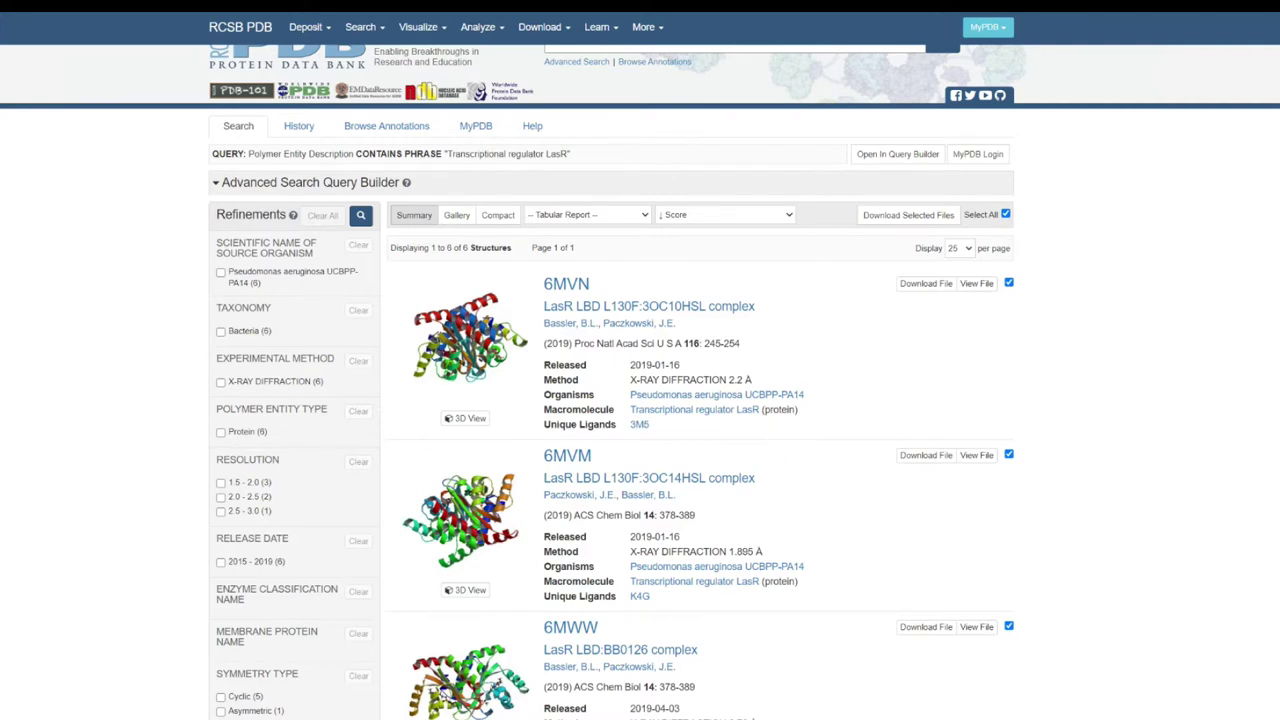
{"action": "scroll", "coordinate": [611, 400], "scroll_direction": "down", "scroll_amount": 3}
{"action": "scroll", "coordinate": [611, 400], "scroll_direction": "up", "scroll_amount": 3}
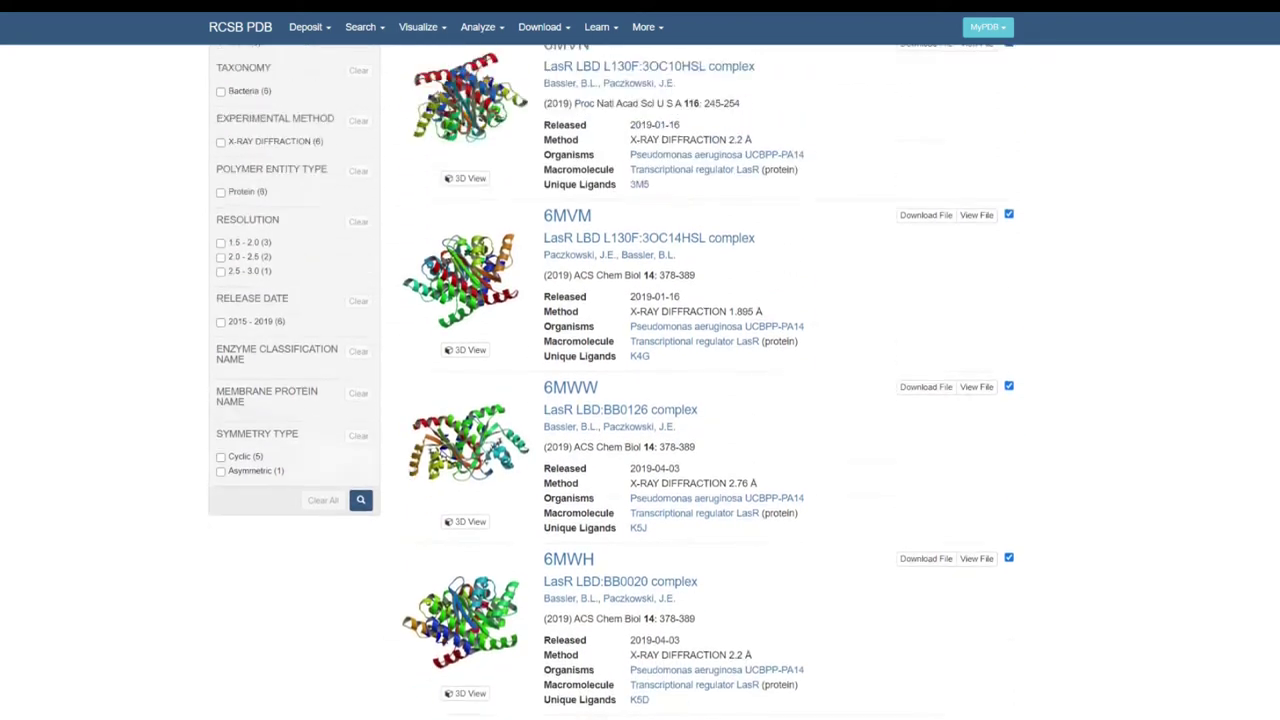
{"action": "scroll", "coordinate": [640, 382], "scroll_direction": "up", "scroll_amount": 1}
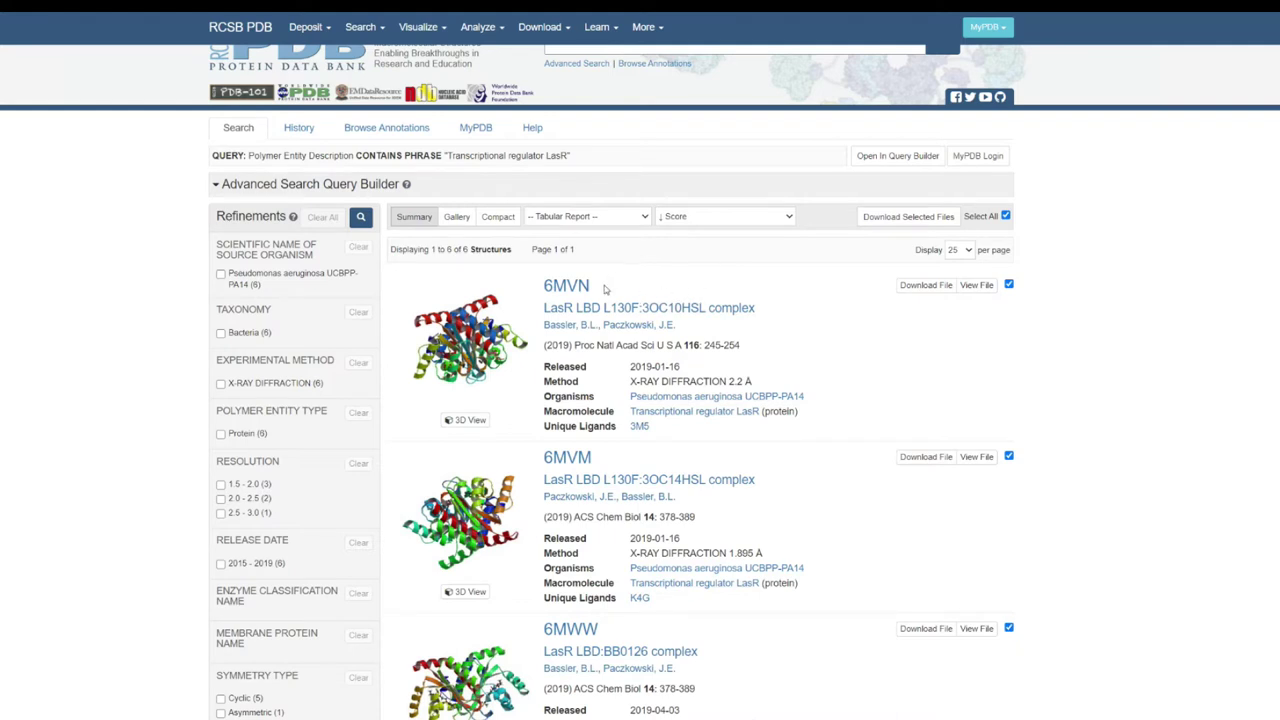
{"action": "left_click_drag", "start_coordinate": [598, 290], "coordinate": [542, 290]}
{"action": "left_click", "coordinate": [642, 282]}
{"action": "scroll", "coordinate": [640, 400], "scroll_direction": "up", "scroll_amount": 1}
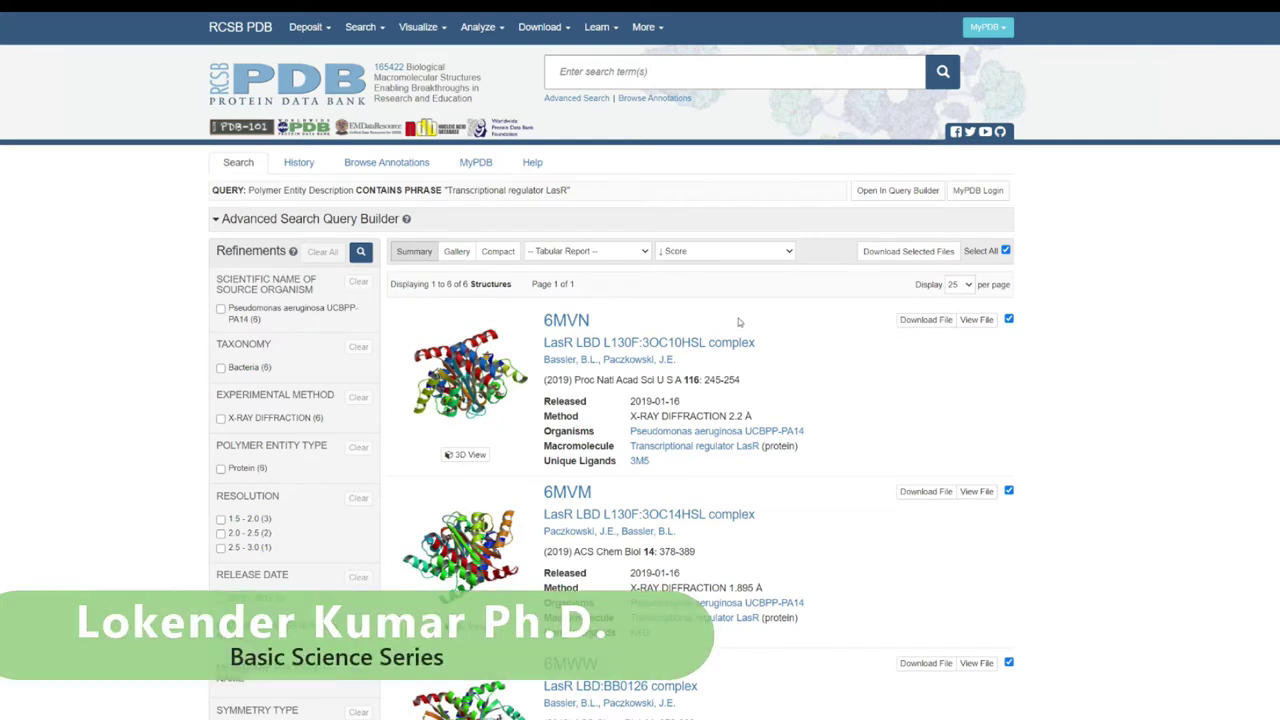
Search for the PDB ID 2uv0 to open its structure summary.
{"action": "left_click", "coordinate": [600, 27]}
{"action": "left_click", "coordinate": [748, 73]}
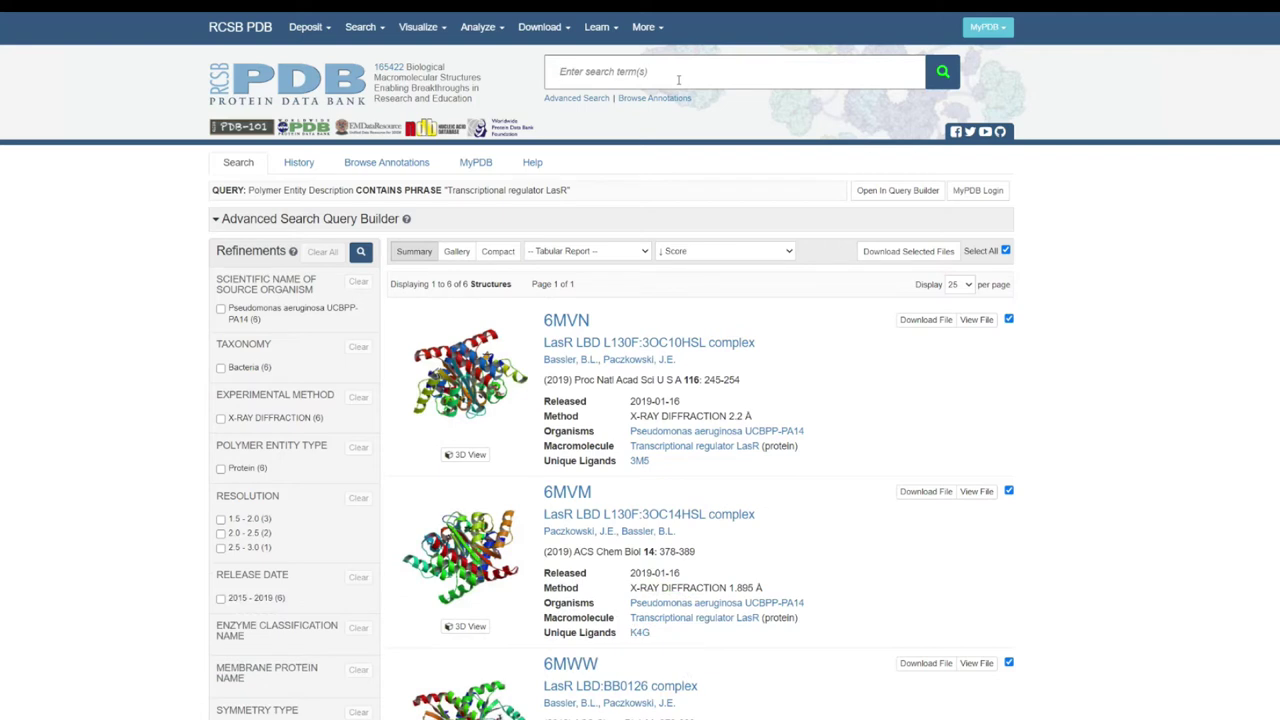
{"action": "type", "text": "2uv0"}
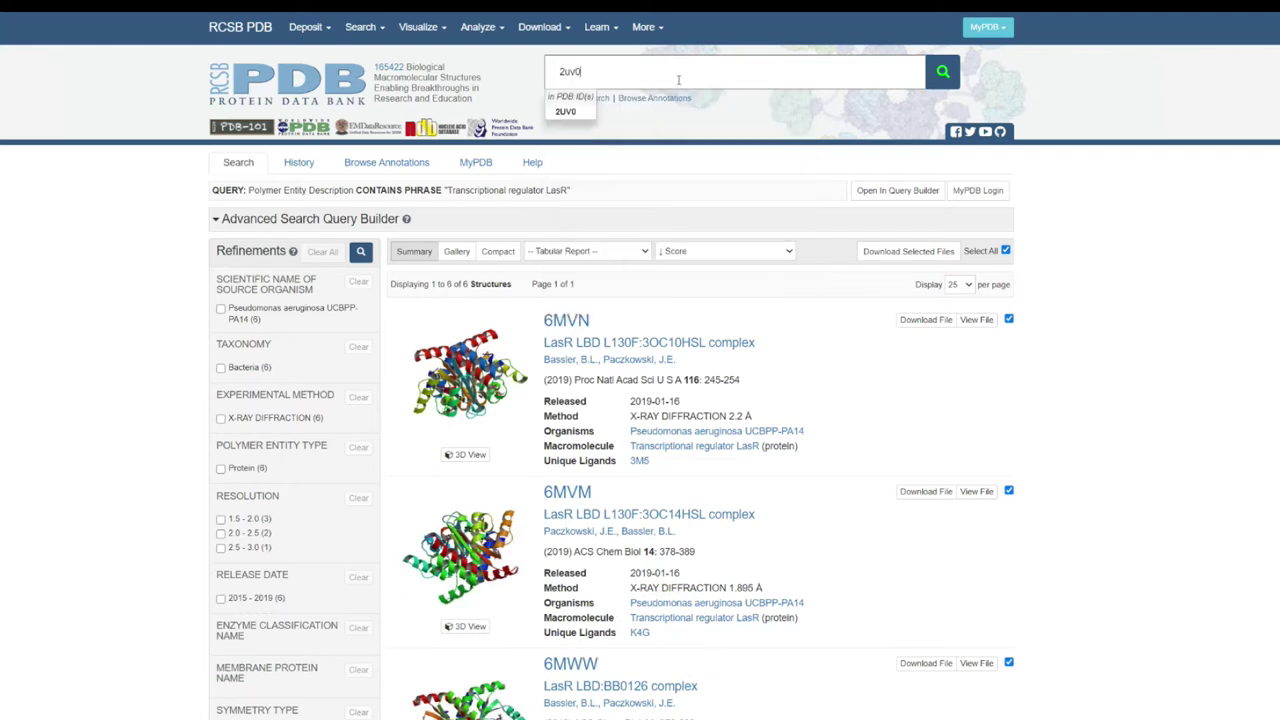
{"action": "key", "text": "Return"}
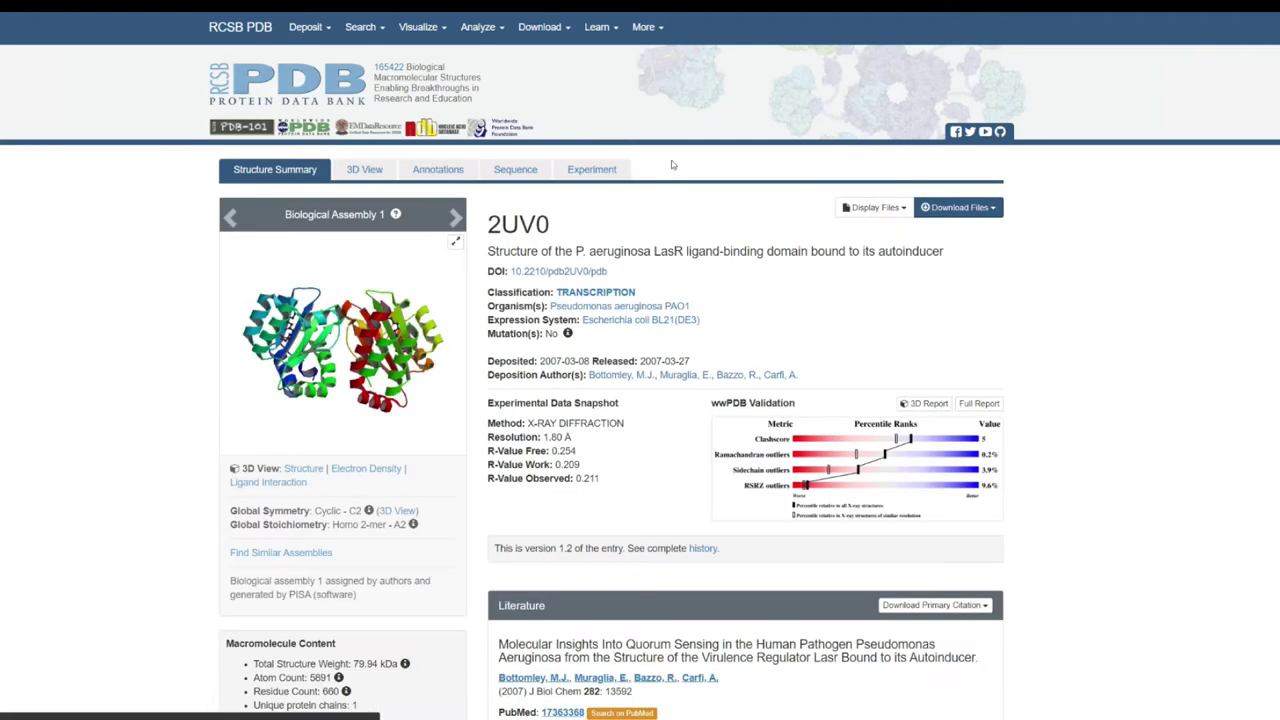
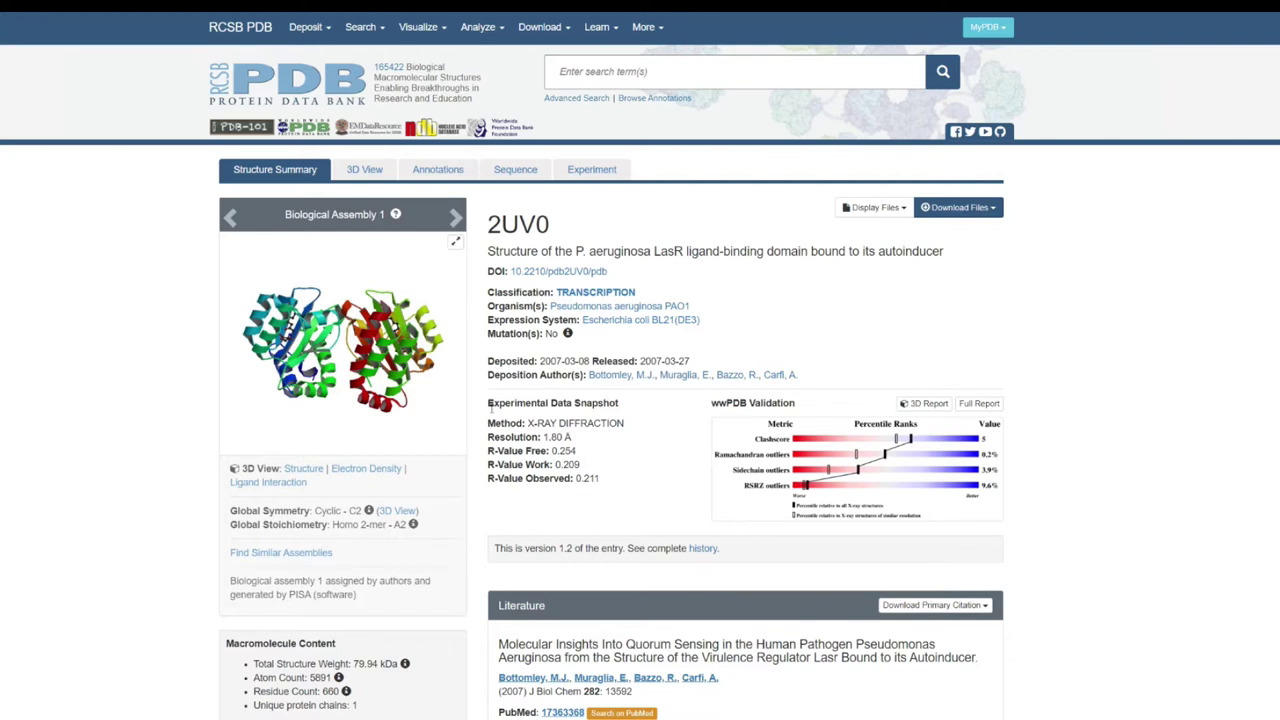
Highlight the resolution in the experimental data snapshot and look over the literature section of the structure summary.
{"action": "left_click_drag", "start_coordinate": [578, 438], "coordinate": [546, 438]}
{"action": "scroll", "coordinate": [640, 380], "scroll_direction": "down", "scroll_amount": 3}
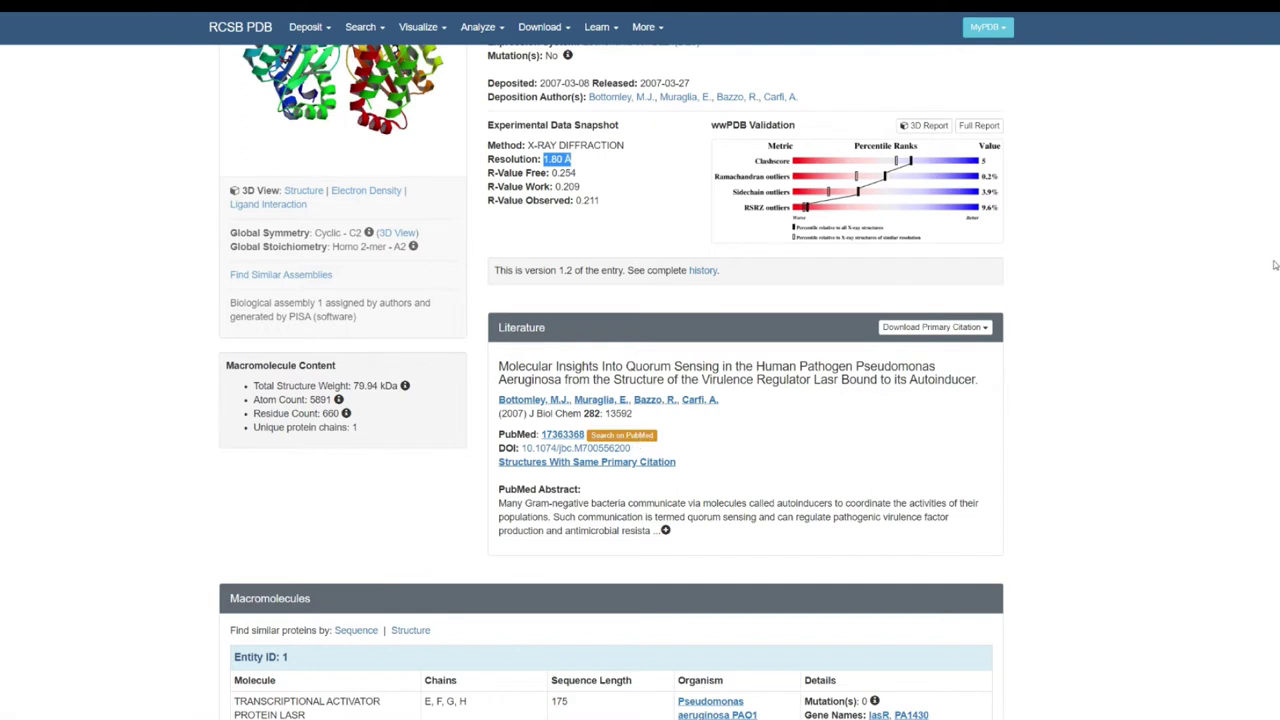
{"action": "scroll", "coordinate": [640, 380], "scroll_direction": "up", "scroll_amount": 3}
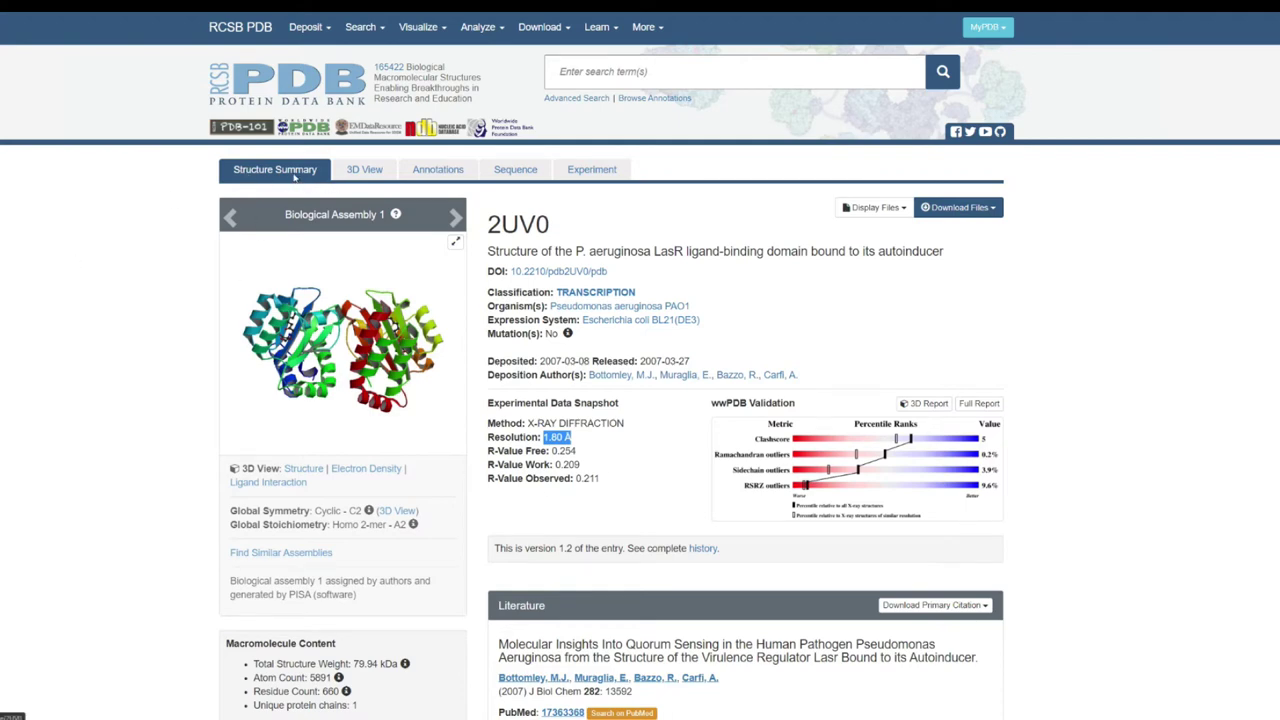
Open the 3D view of the 2UV0 structure and expand the viewer to fill the window.
{"action": "left_click", "coordinate": [366, 170]}
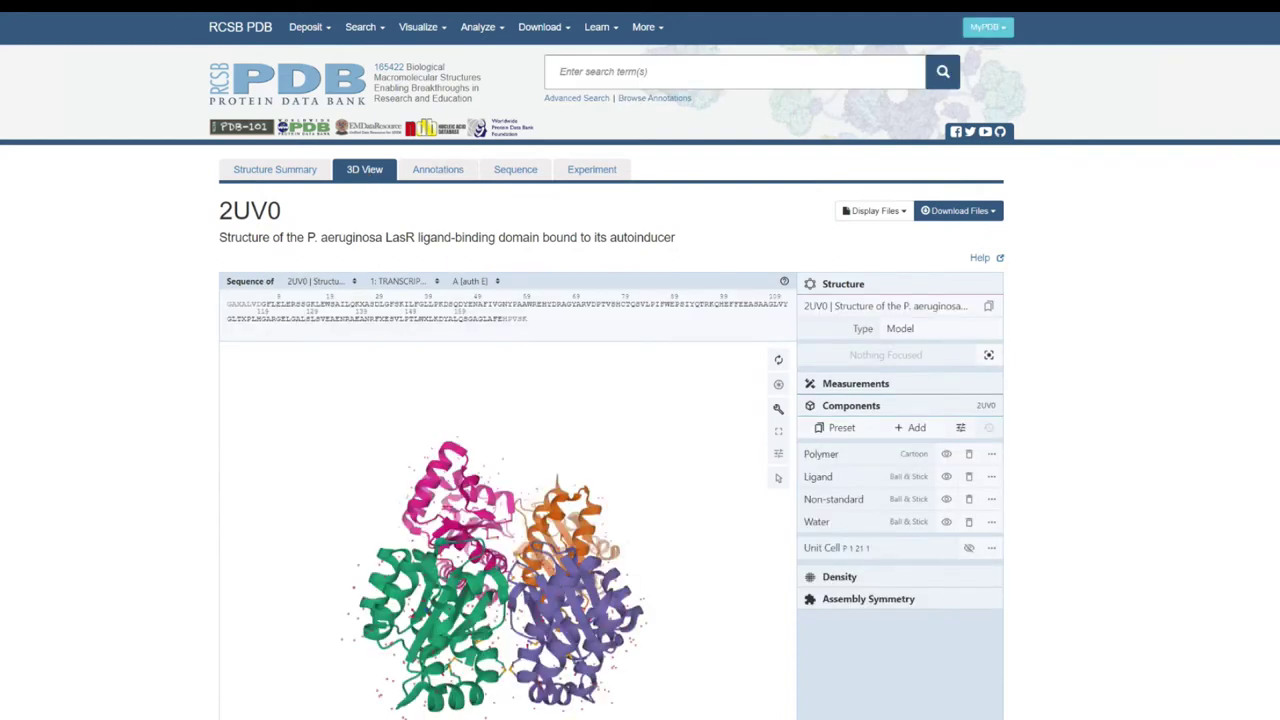
{"action": "scroll", "coordinate": [640, 380], "scroll_direction": "down", "scroll_amount": 2}
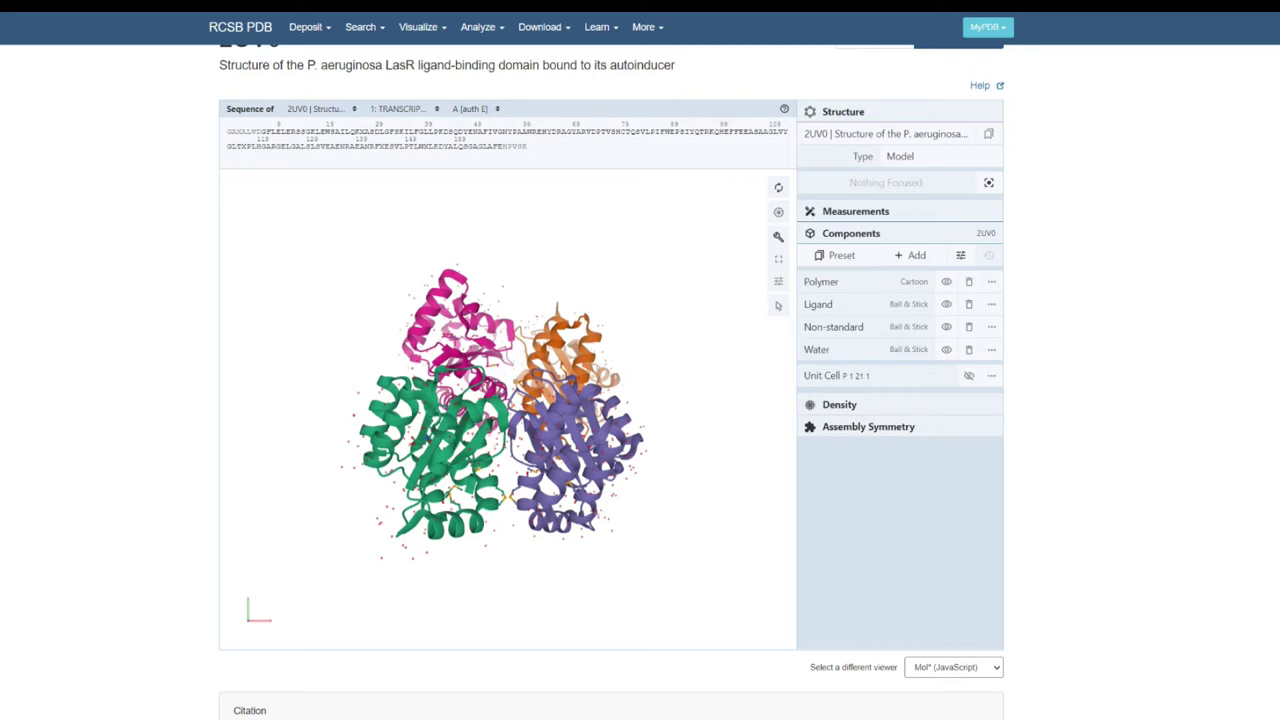
{"action": "scroll", "coordinate": [612, 382], "scroll_direction": "down", "scroll_amount": 1}
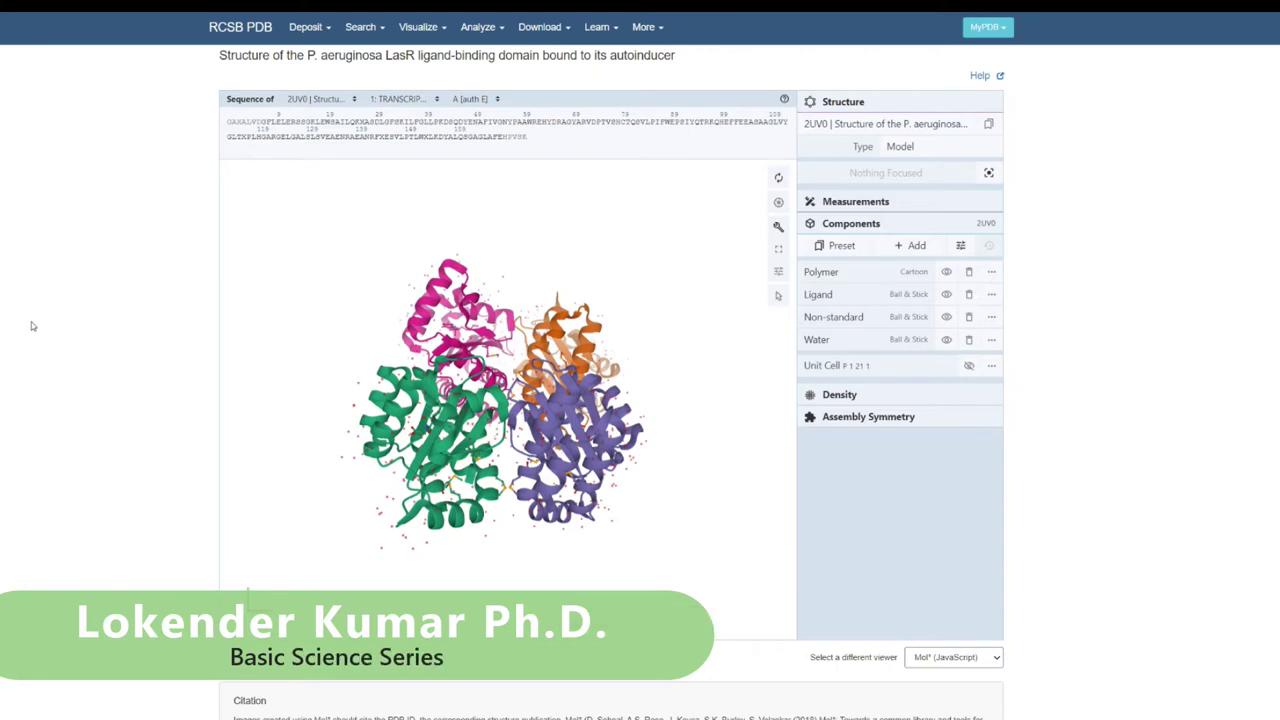
{"action": "left_click", "coordinate": [779, 252]}
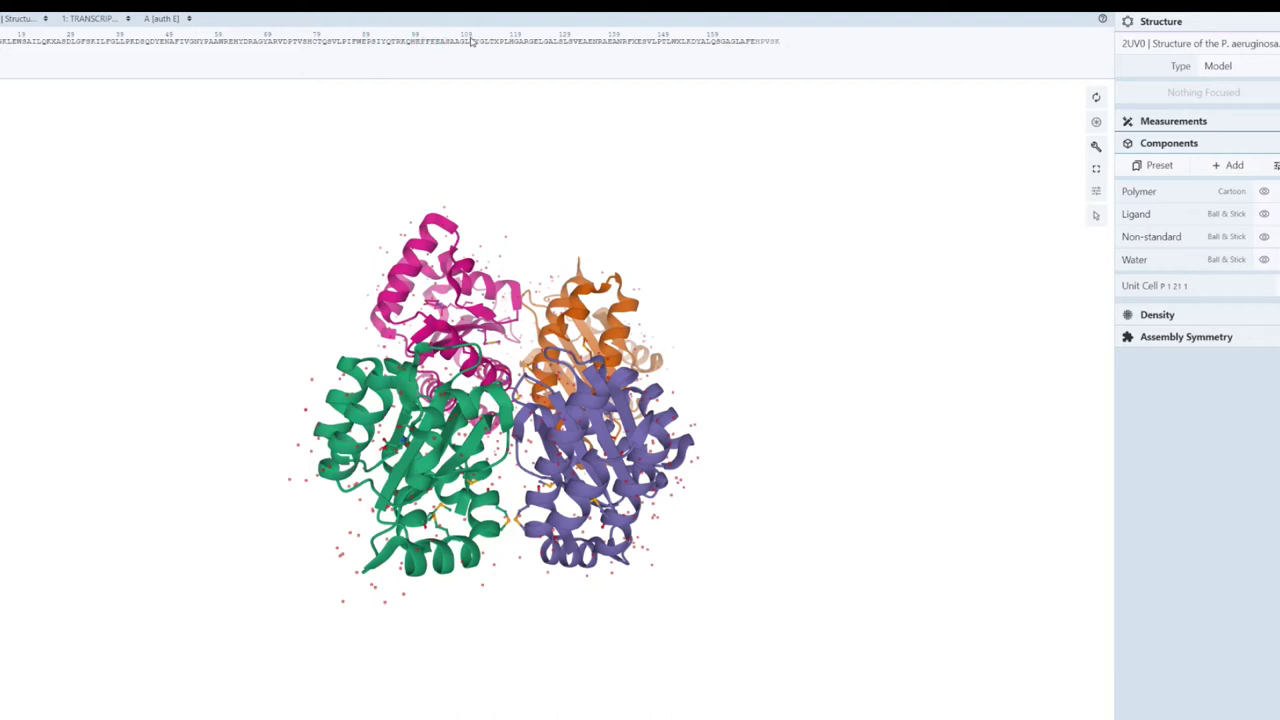
Hide the water molecules in the 3D structure.
{"action": "left_click_drag", "start_coordinate": [630, 400], "coordinate": [430, 424]}
{"action": "left_click_drag", "start_coordinate": [620, 345], "coordinate": [731, 499]}
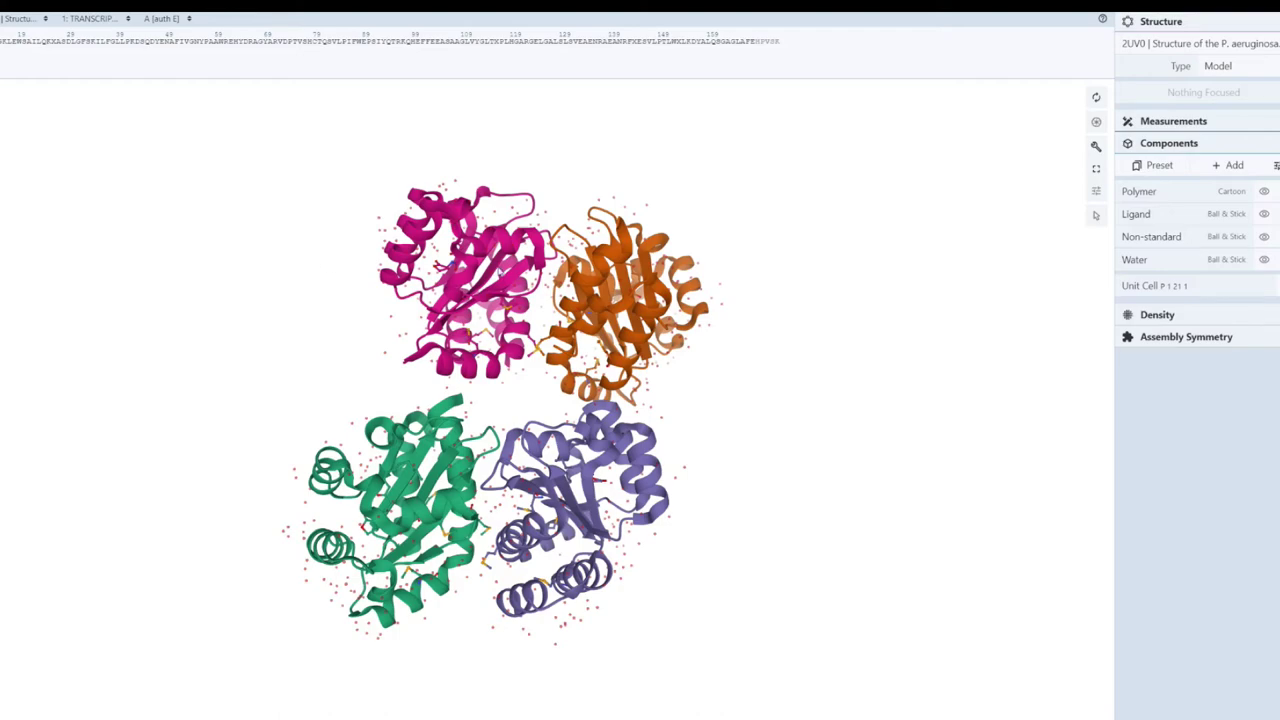
{"action": "left_click_drag", "start_coordinate": [826, 517], "coordinate": [760, 460]}
{"action": "left_click_drag", "start_coordinate": [643, 600], "coordinate": [620, 449]}
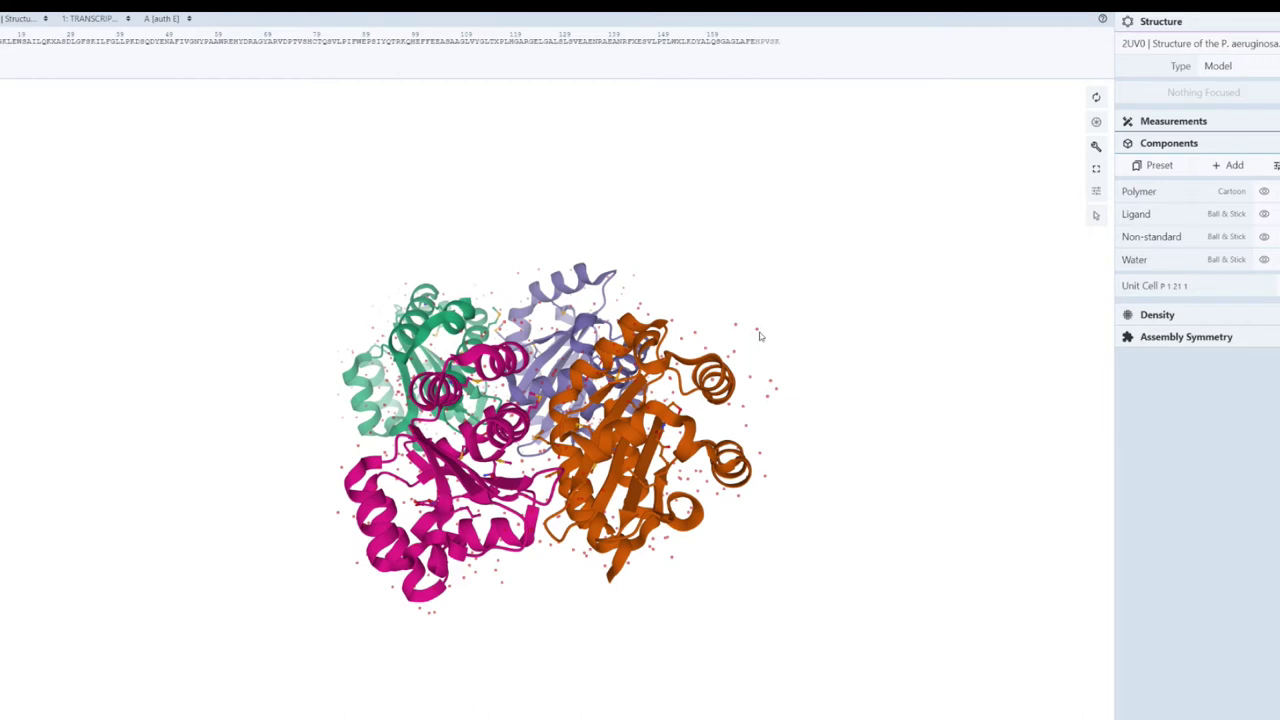
{"action": "left_click", "coordinate": [1264, 260]}
{"action": "left_click_drag", "start_coordinate": [659, 328], "coordinate": [662, 440]}
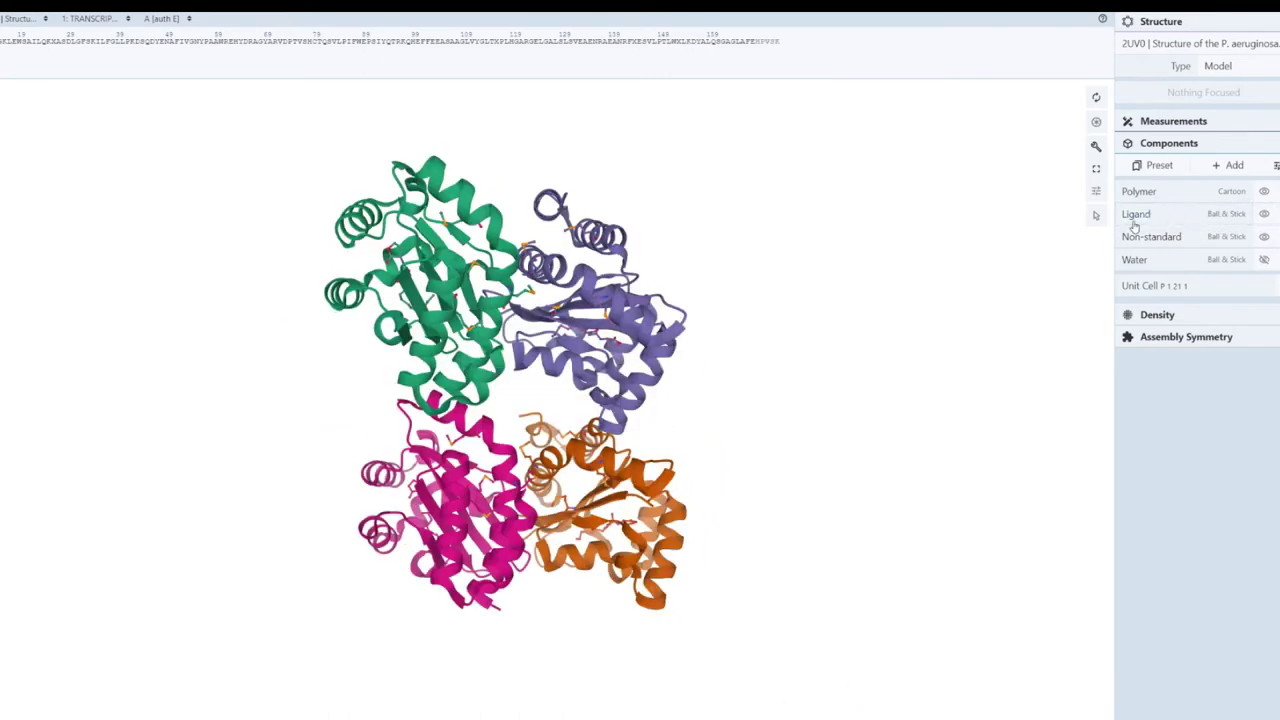
Isolate the ligands in the 3D structure by hiding the polymer and non-standard components.
{"action": "left_click", "coordinate": [1265, 216]}
{"action": "left_click", "coordinate": [1265, 215]}
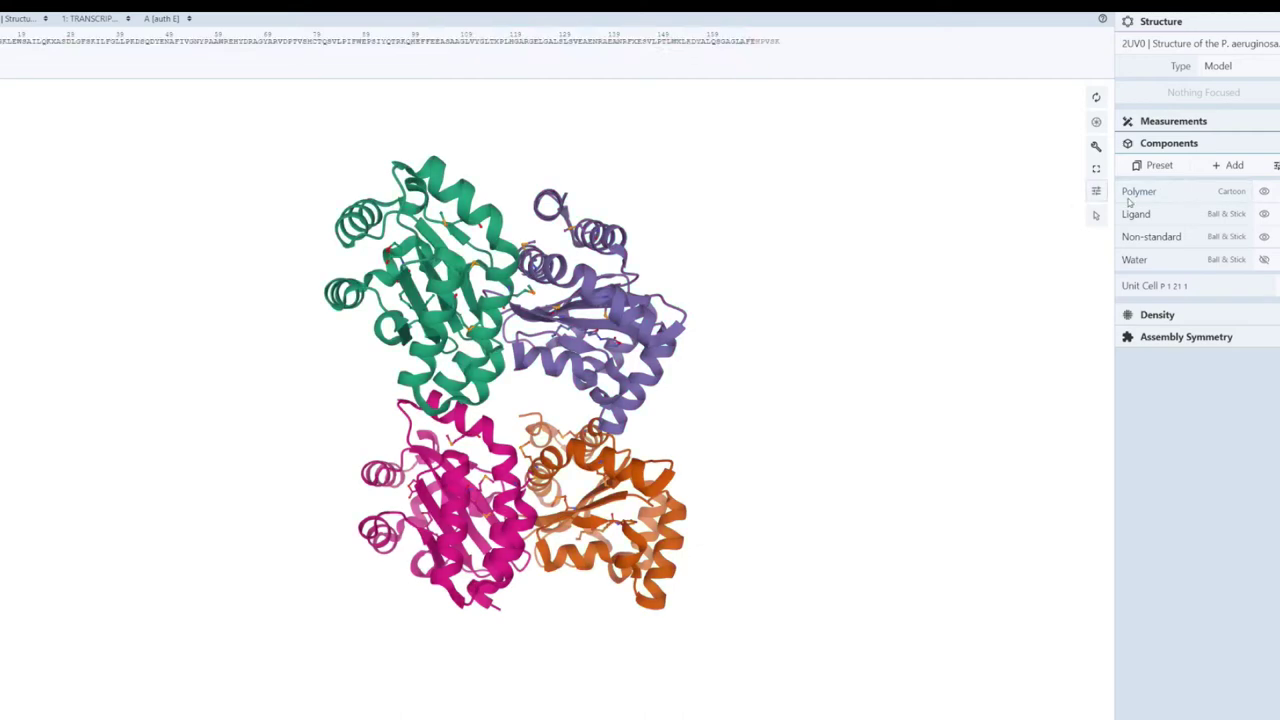
{"action": "left_click", "coordinate": [1265, 192]}
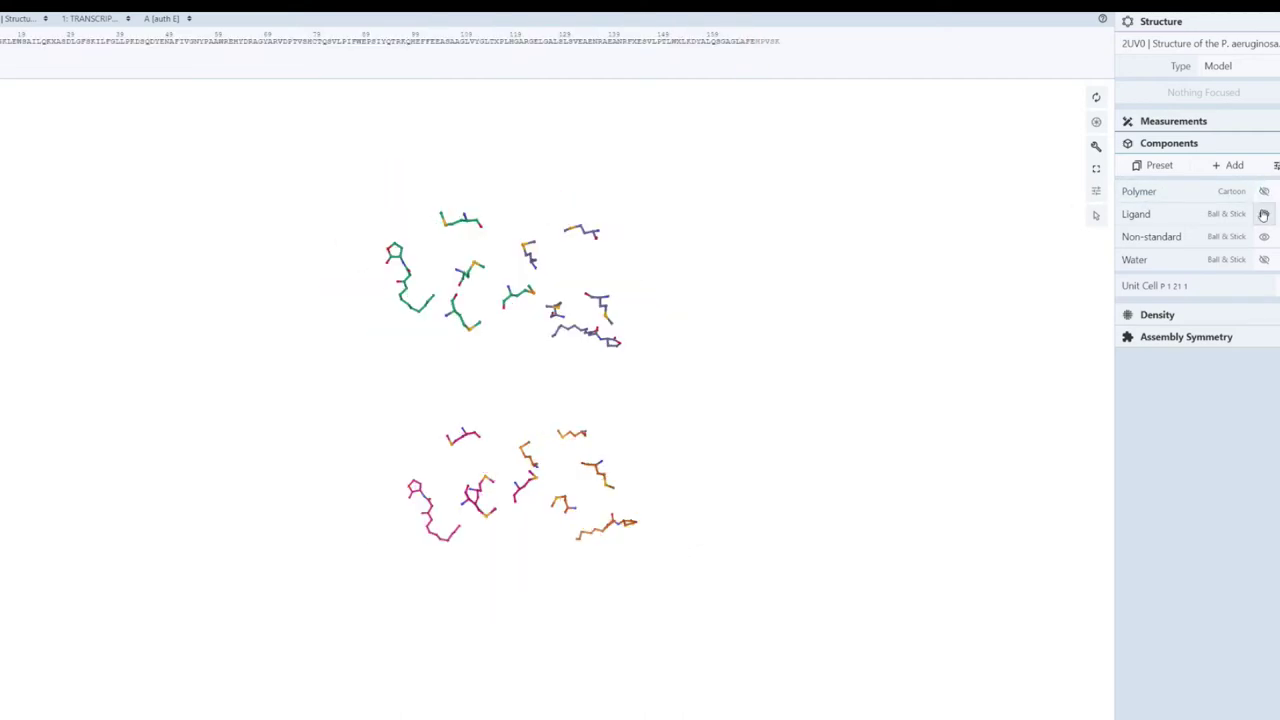
{"action": "left_click", "coordinate": [1264, 214]}
{"action": "left_click", "coordinate": [1265, 237]}
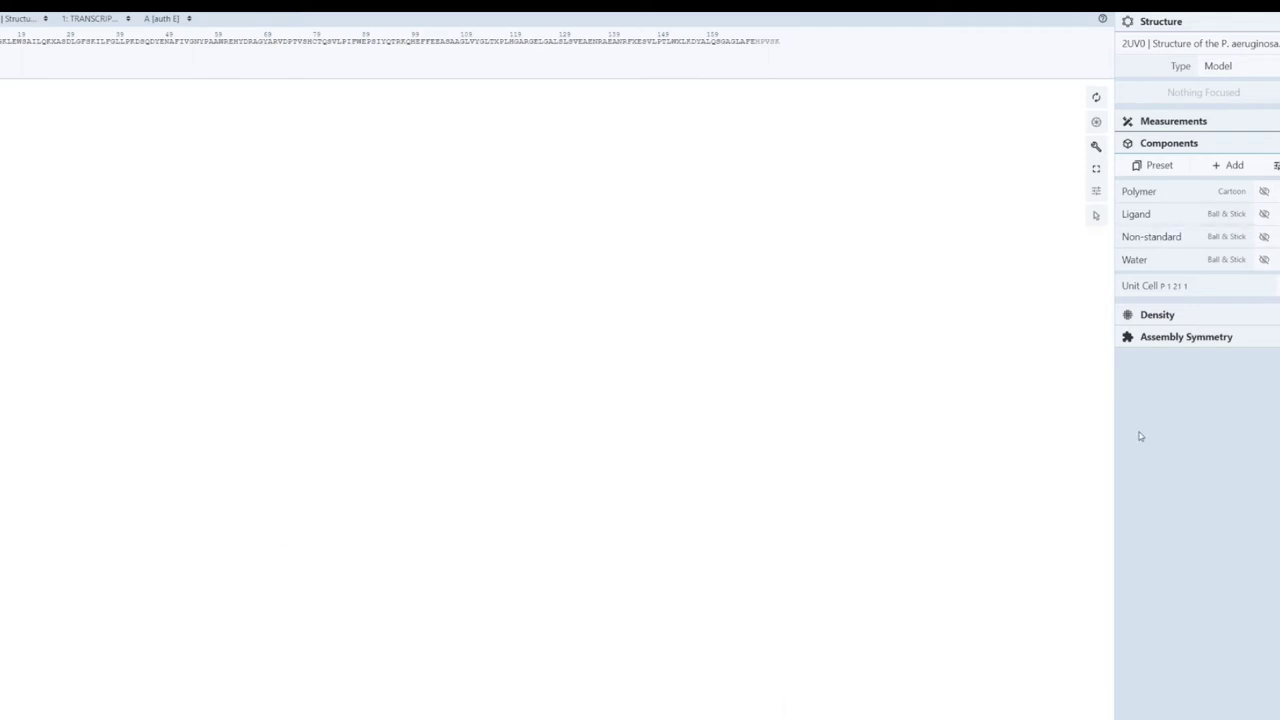
{"action": "left_click", "coordinate": [1264, 214]}
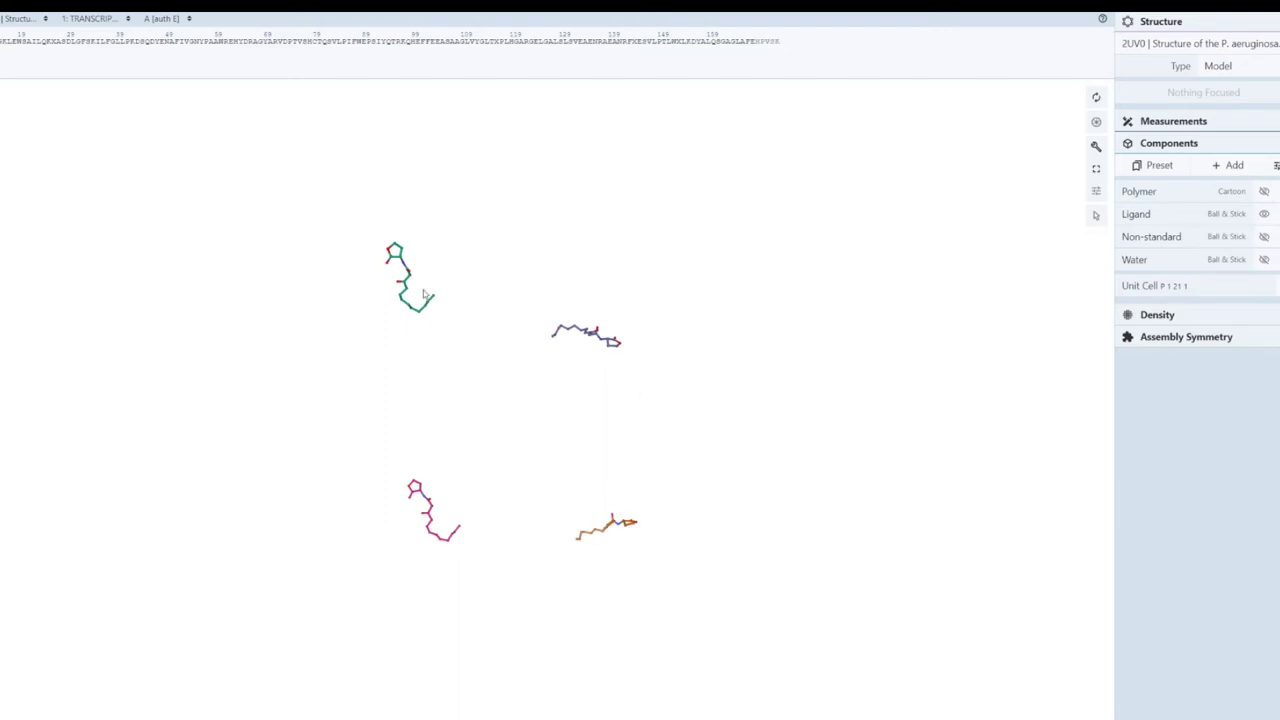
{"action": "left_click_drag", "start_coordinate": [598, 448], "coordinate": [501, 420]}
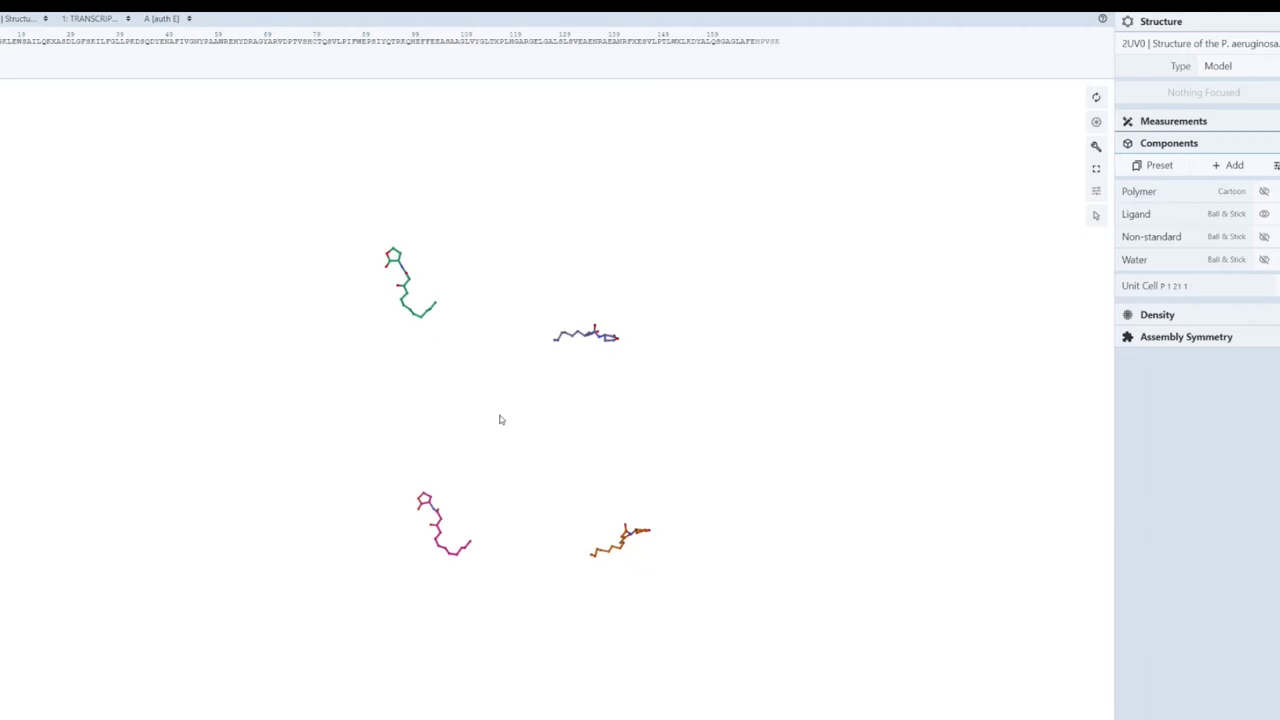
Show the polymer component again alongside the ligands and inspect the protein chains from several angles.
{"action": "left_click", "coordinate": [1265, 191]}
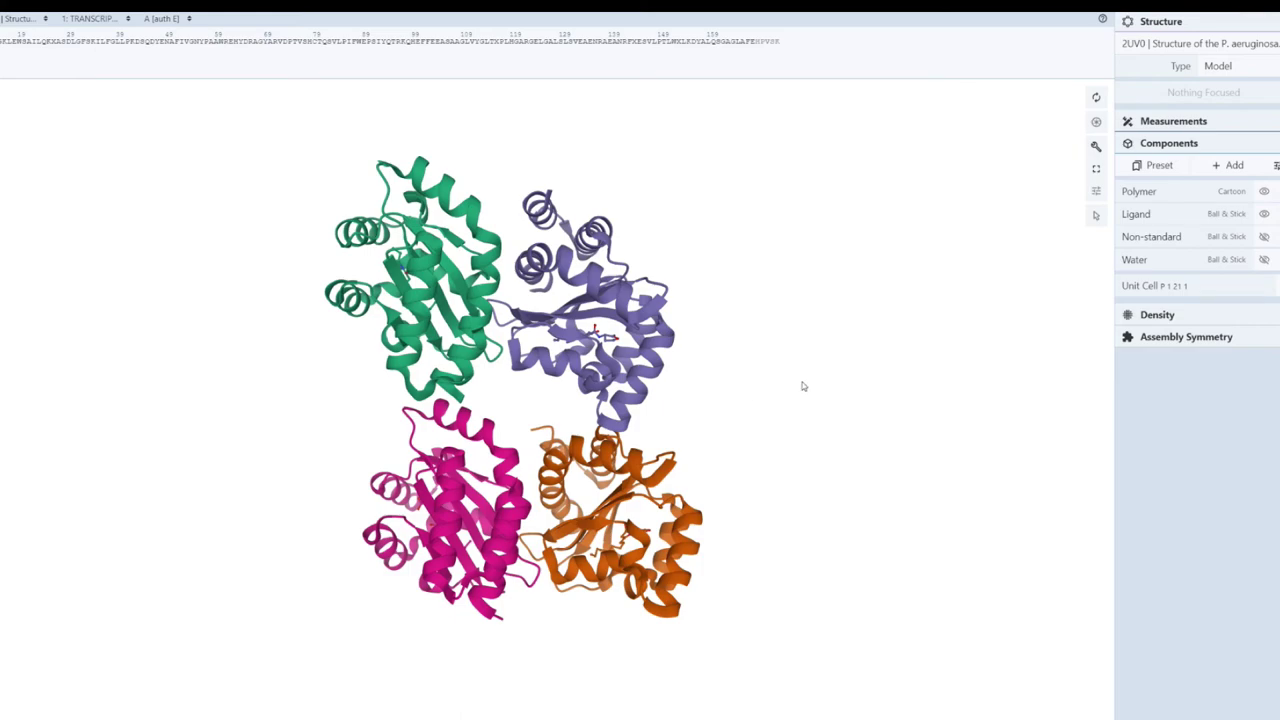
{"action": "left_click_drag", "start_coordinate": [799, 421], "coordinate": [730, 295]}
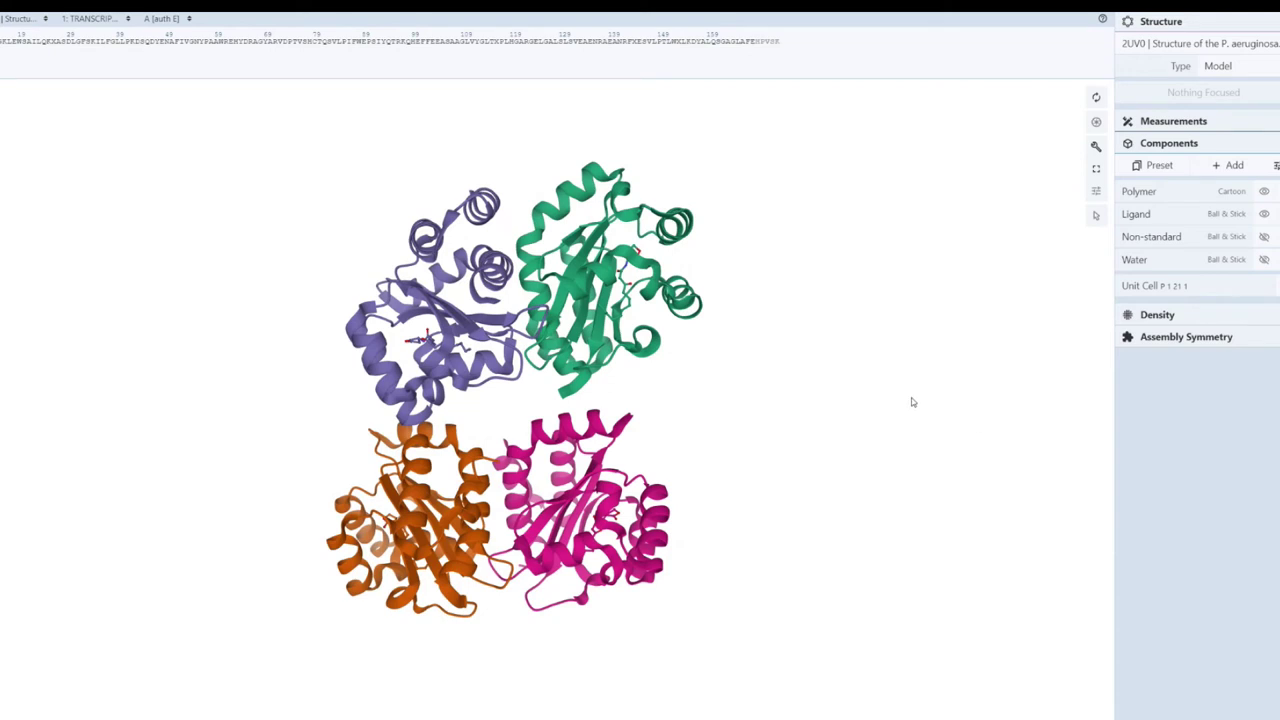
{"action": "left_click_drag", "start_coordinate": [786, 390], "coordinate": [603, 401]}
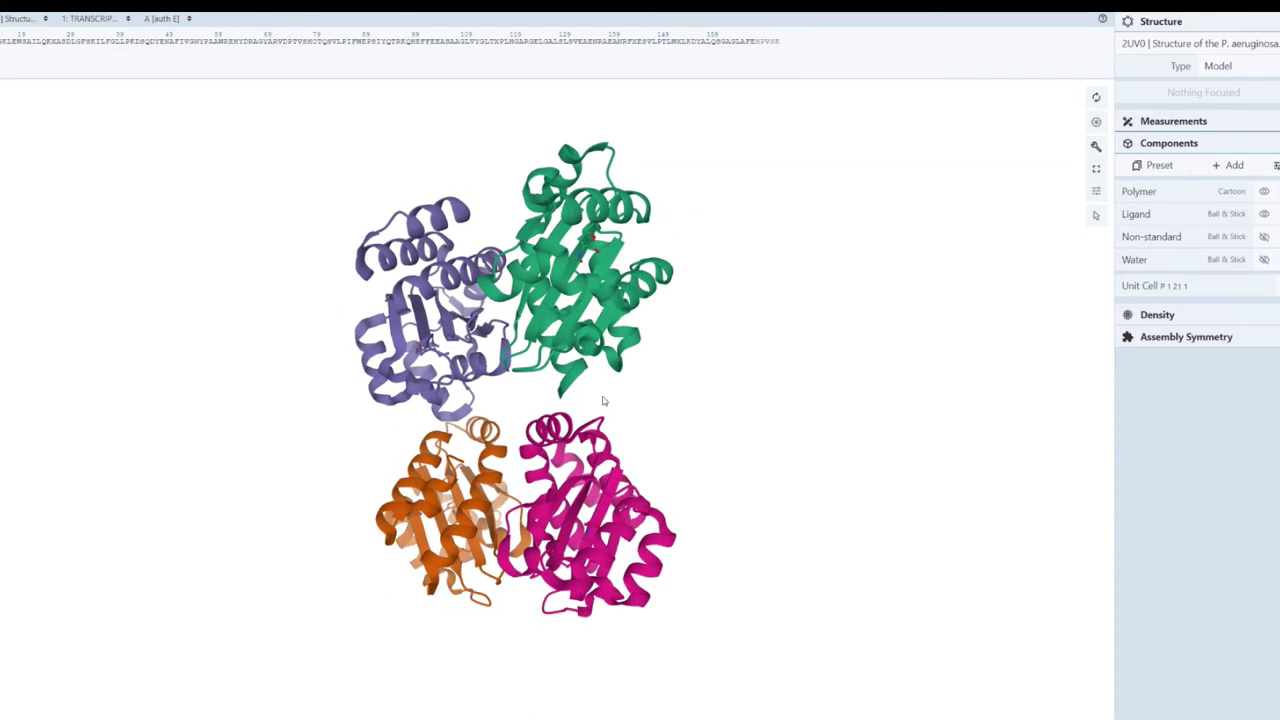
{"action": "left_click_drag", "start_coordinate": [714, 397], "coordinate": [748, 394]}
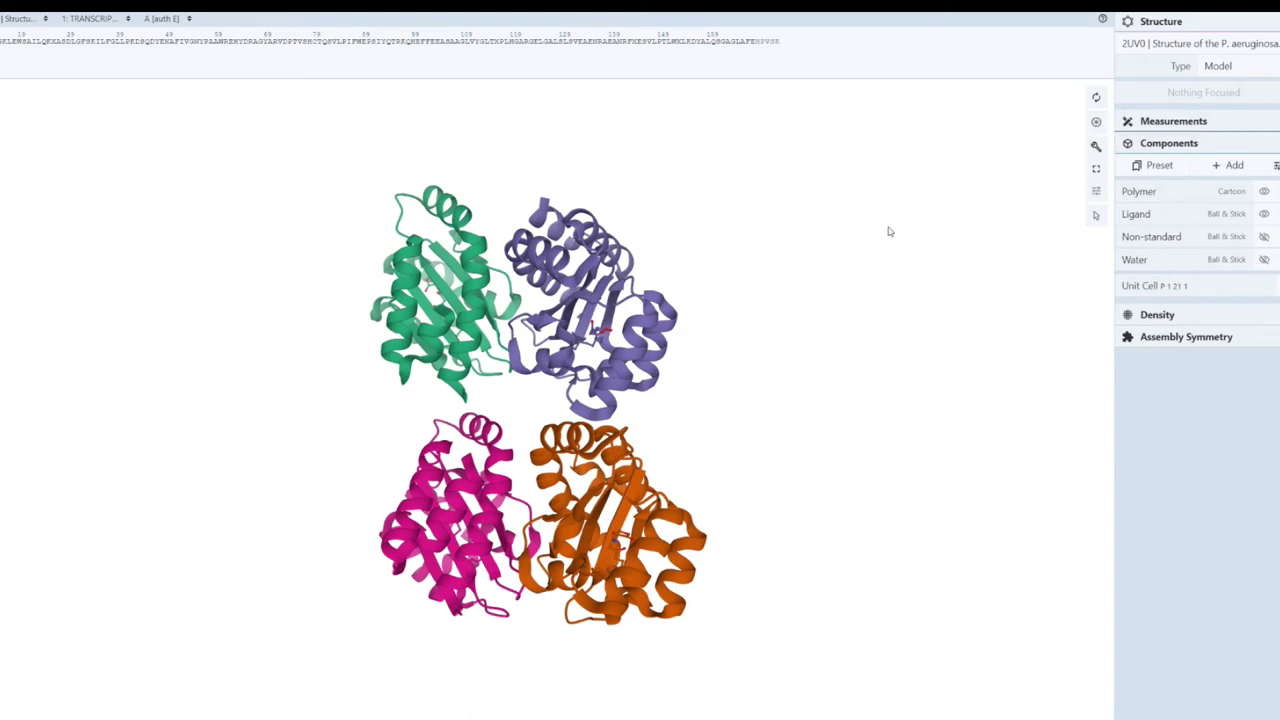
Try green, blue and black backgrounds behind the 3D structure and restore the white one.
{"action": "left_click", "coordinate": [1096, 190]}
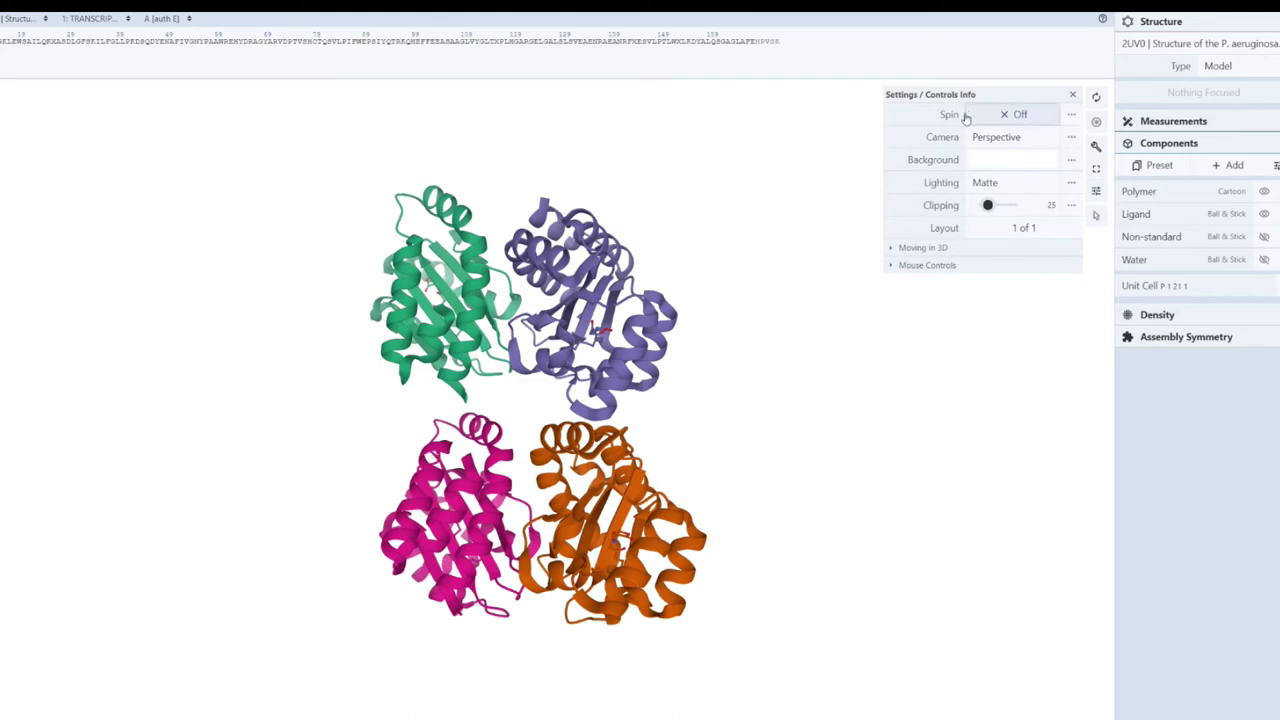
{"action": "left_click", "coordinate": [997, 162]}
{"action": "left_click", "coordinate": [905, 205]}
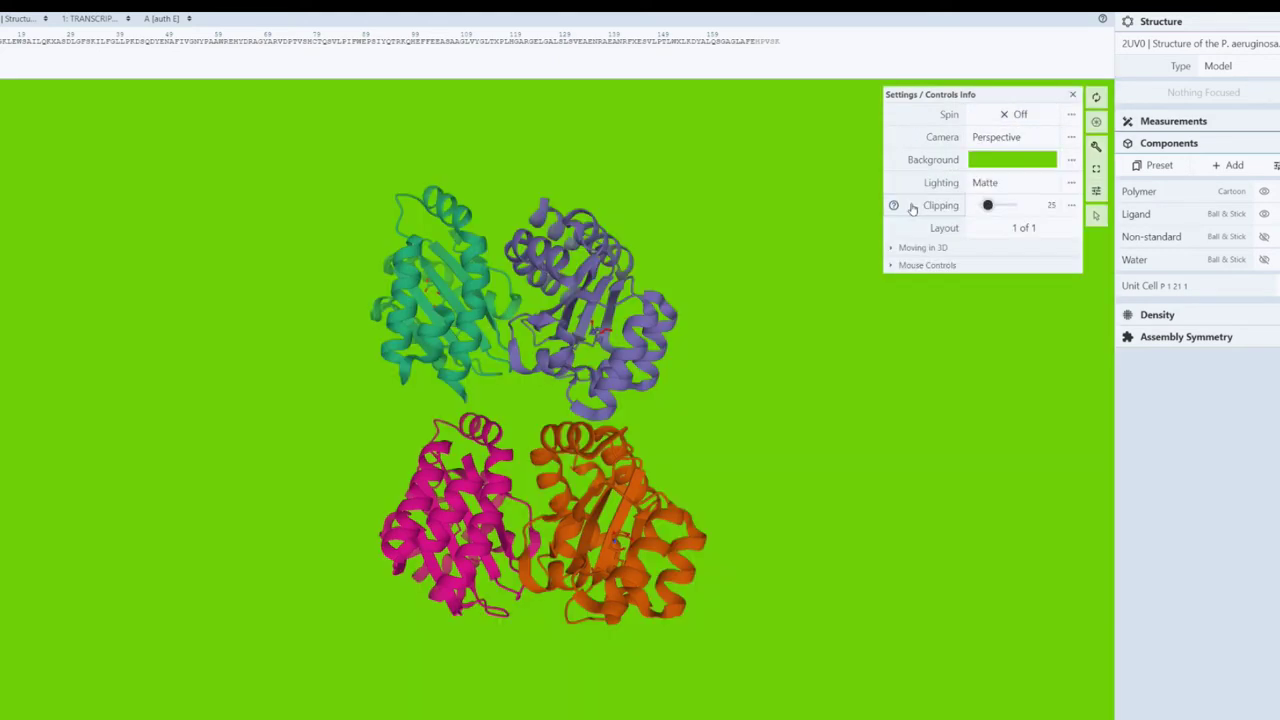
{"action": "left_click", "coordinate": [1001, 161]}
{"action": "left_click", "coordinate": [972, 204]}
{"action": "left_click", "coordinate": [997, 162]}
{"action": "left_click", "coordinate": [905, 181]}
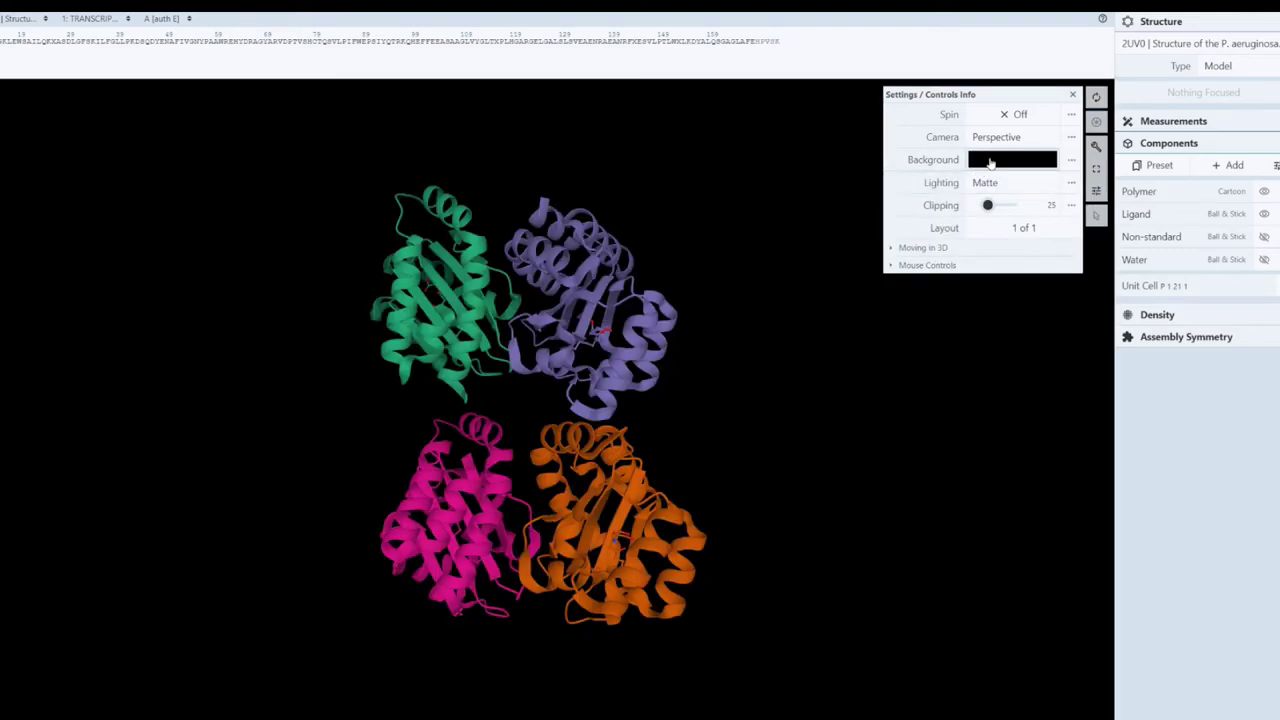
{"action": "left_click", "coordinate": [990, 164]}
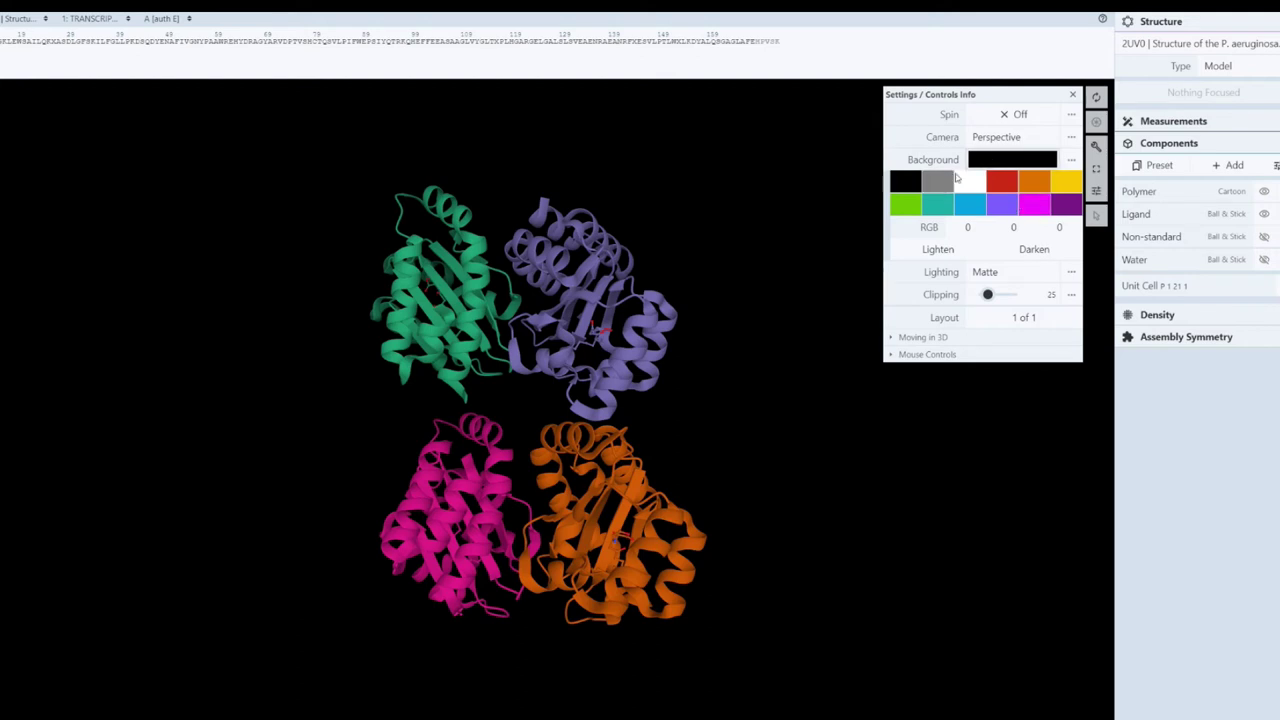
{"action": "left_click", "coordinate": [966, 181]}
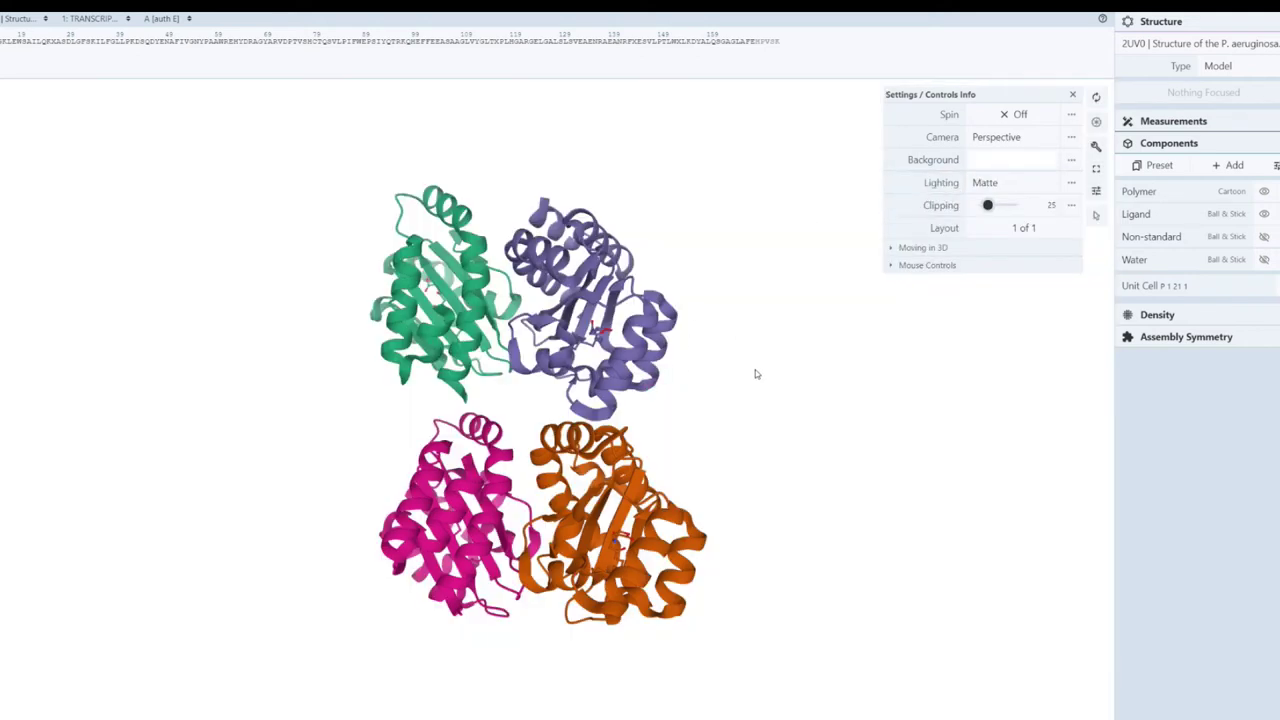
Set the structure's lighting to Metallic and inspect the shaded chains from several angles.
{"action": "left_click_drag", "start_coordinate": [756, 374], "coordinate": [736, 420]}
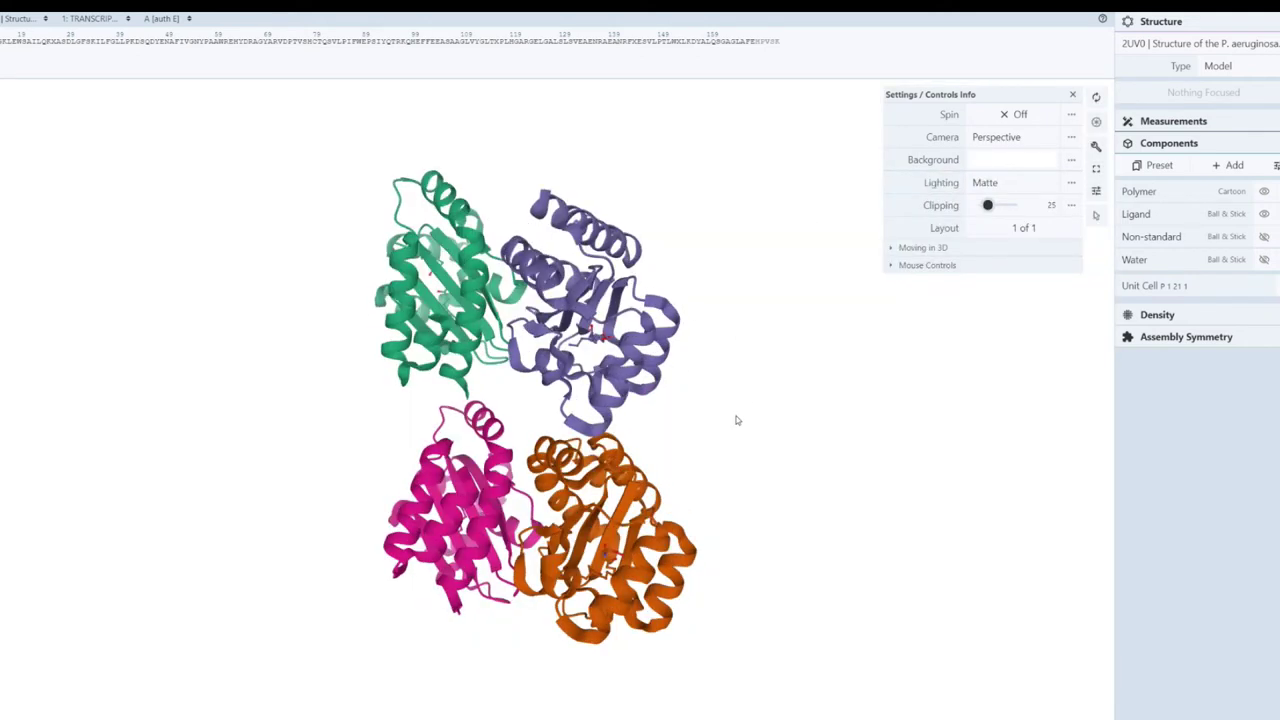
{"action": "left_click", "coordinate": [990, 182]}
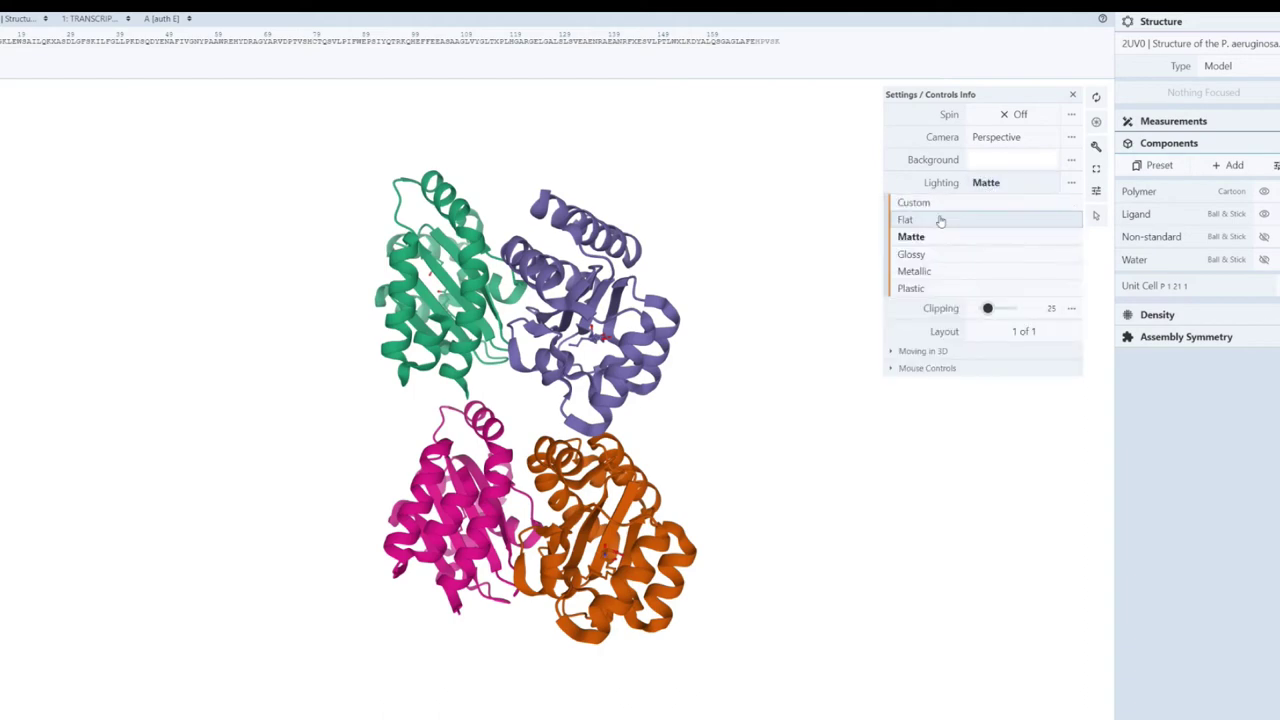
{"action": "left_click", "coordinate": [914, 272]}
{"action": "mouse_move", "coordinate": [700, 406]}
{"action": "left_mouse_down"}
{"action": "mouse_move", "coordinate": [634, 404]}
{"action": "mouse_move", "coordinate": [724, 399]}
{"action": "left_mouse_up"}
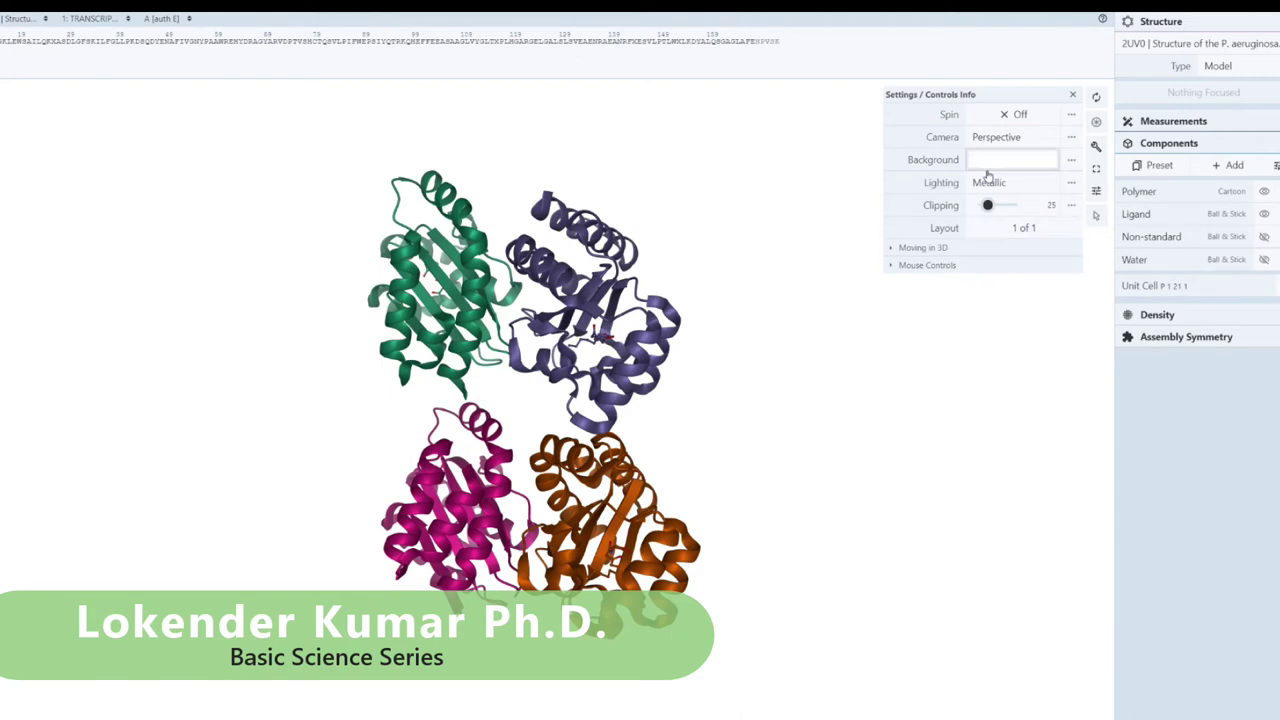
{"action": "left_click_drag", "start_coordinate": [810, 360], "coordinate": [782, 450]}
{"action": "mouse_move", "coordinate": [695, 450]}
{"action": "left_mouse_down"}
{"action": "mouse_move", "coordinate": [771, 446]}
{"action": "mouse_move", "coordinate": [694, 460]}
{"action": "left_mouse_up"}
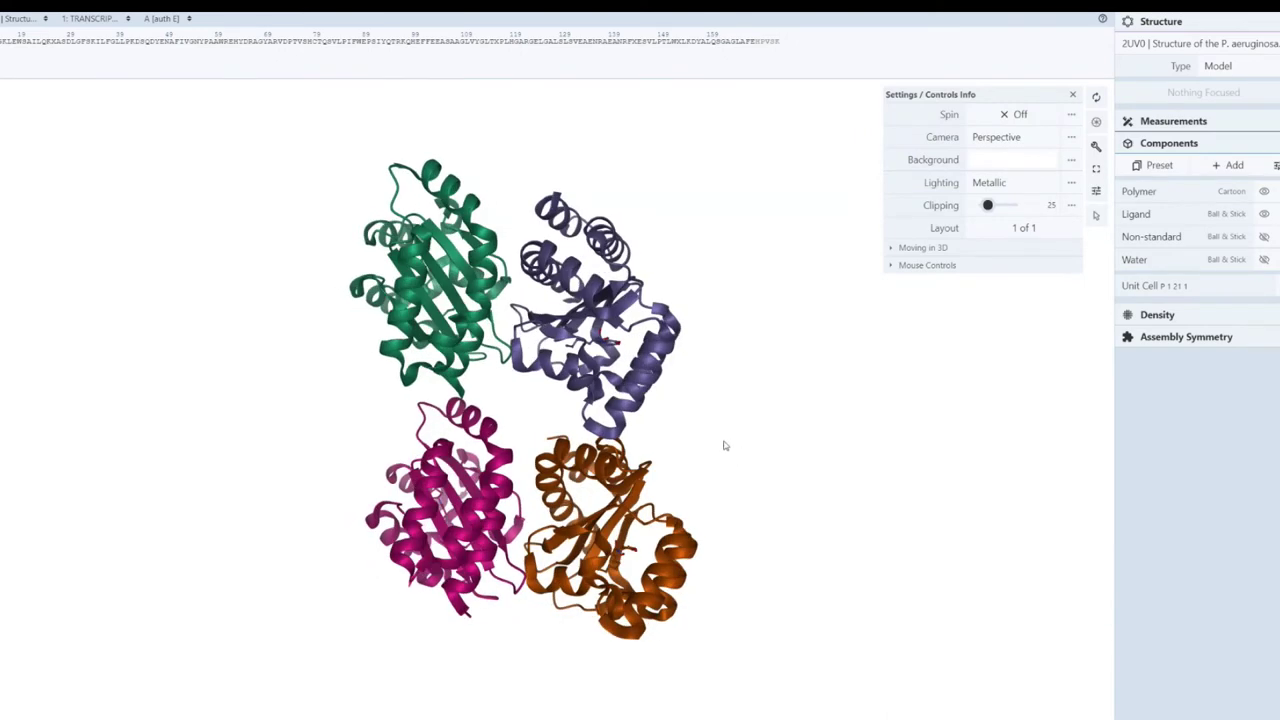
Try different clipping levels up to 79 on the structure and rotate it to inspect the cut-away chains.
{"action": "left_click", "coordinate": [1015, 183]}
{"action": "left_click_drag", "start_coordinate": [791, 237], "coordinate": [829, 309]}
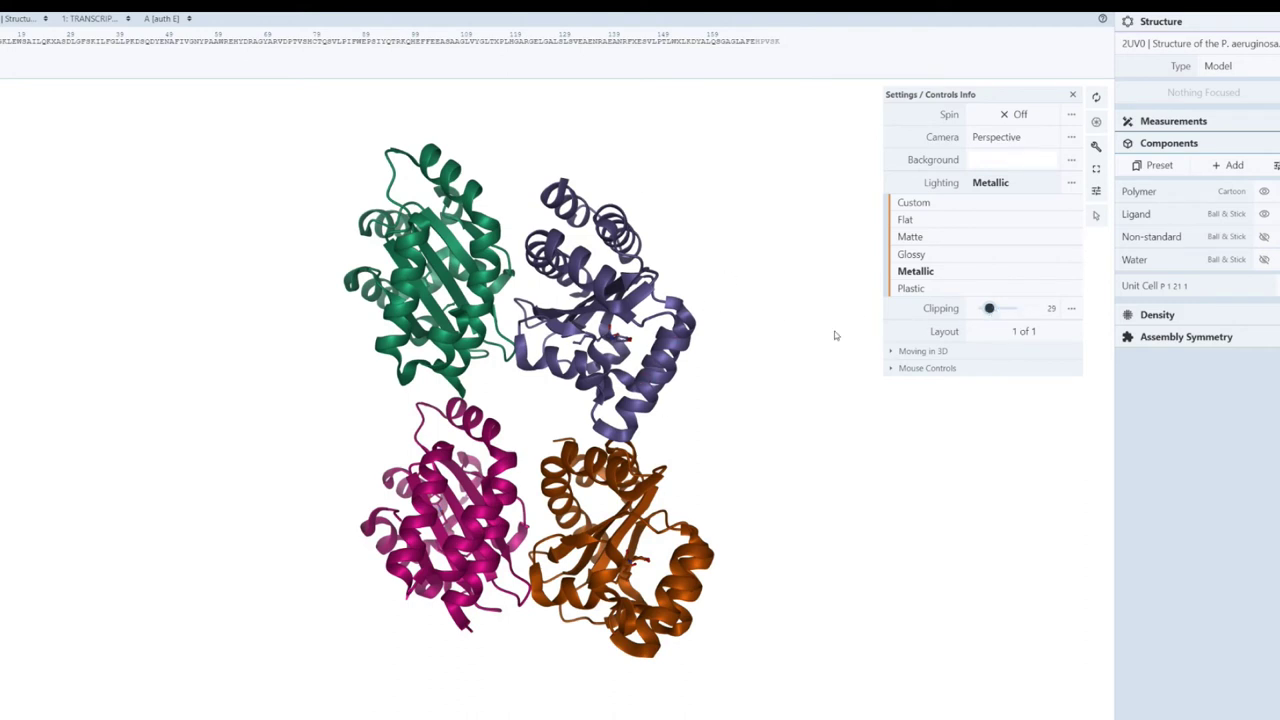
{"action": "left_click", "coordinate": [989, 309]}
{"action": "left_click_drag", "start_coordinate": [989, 309], "coordinate": [1003, 313]}
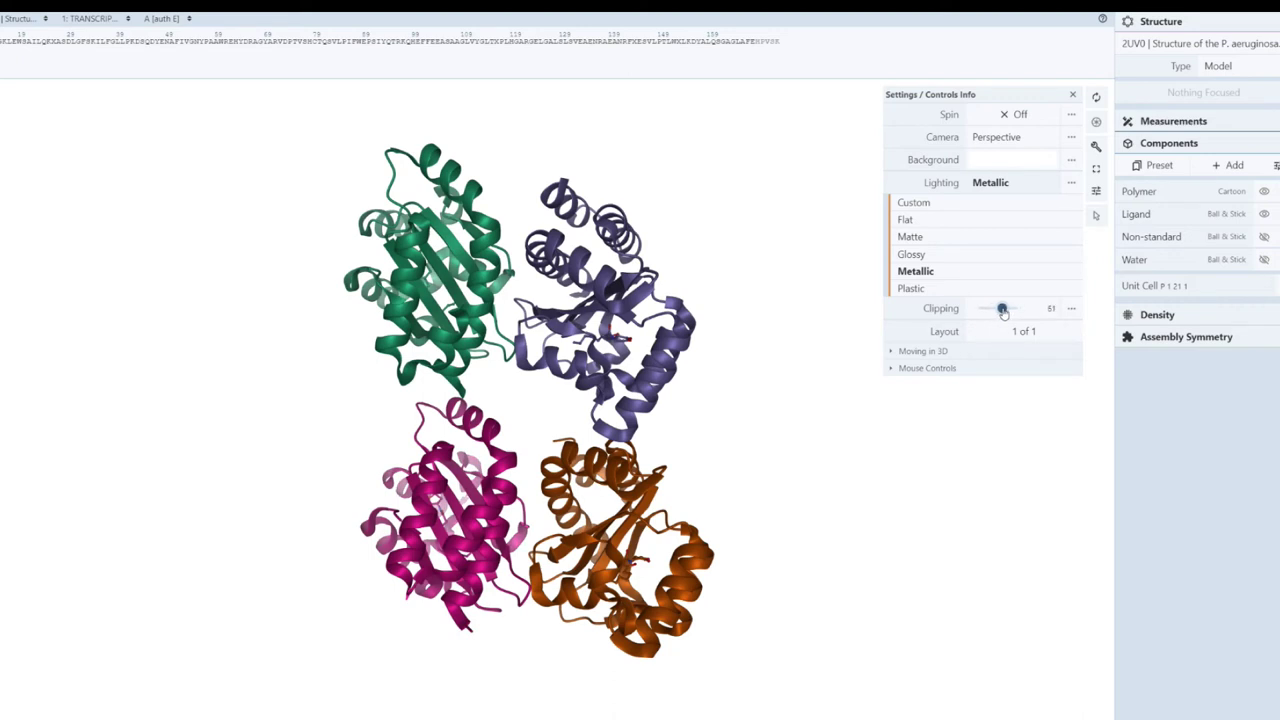
{"action": "mouse_move", "coordinate": [1003, 311]}
{"action": "left_mouse_down"}
{"action": "mouse_move", "coordinate": [988, 310]}
{"action": "mouse_move", "coordinate": [1014, 310]}
{"action": "mouse_move", "coordinate": [990, 310]}
{"action": "left_mouse_up"}
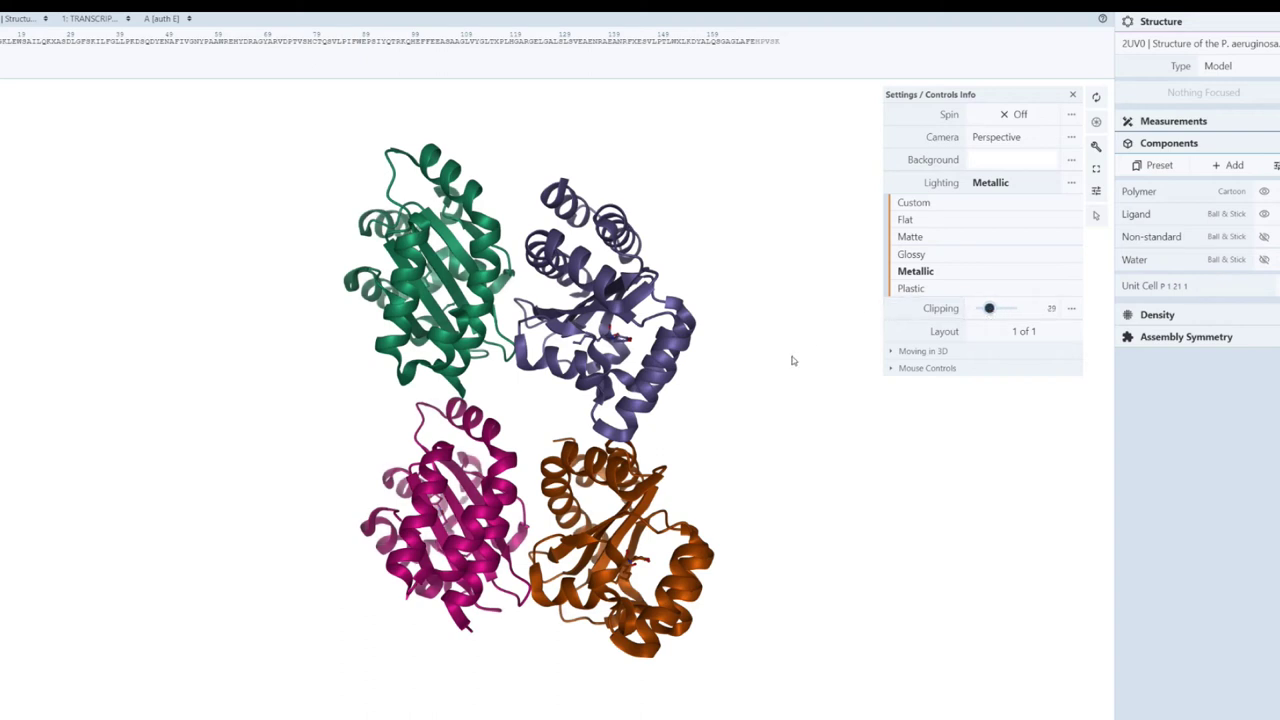
{"action": "left_click", "coordinate": [1003, 309]}
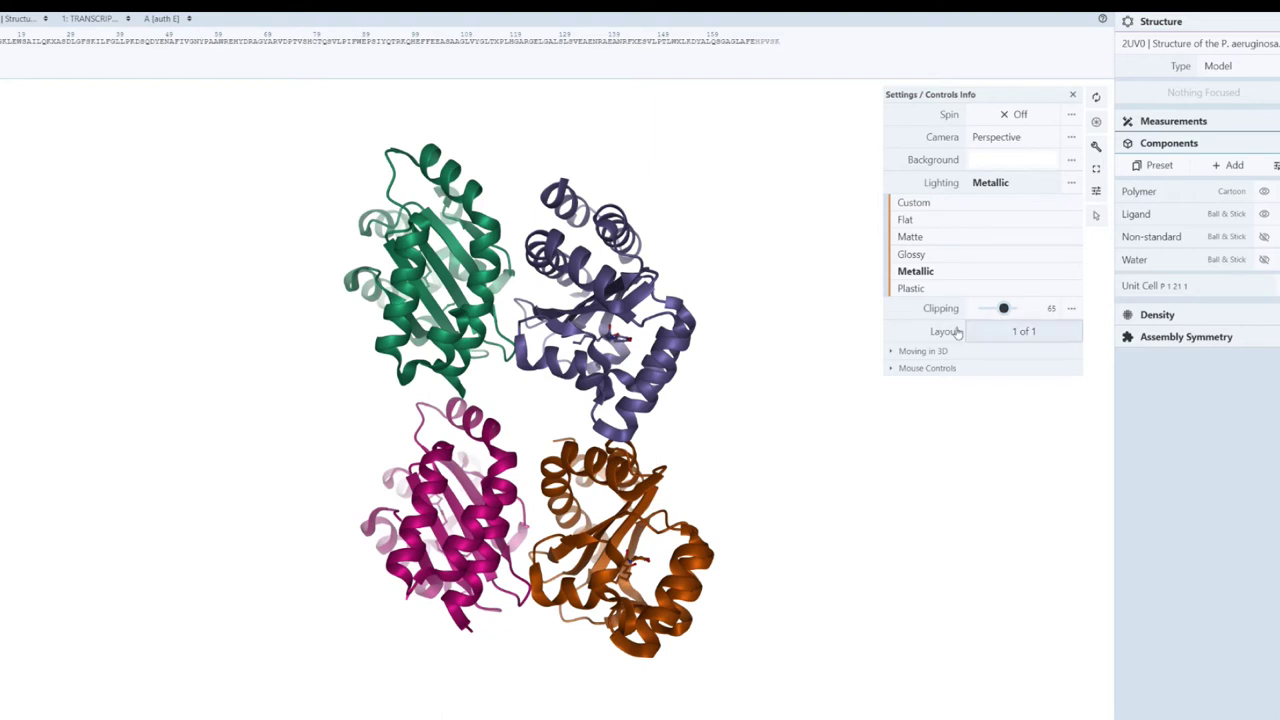
{"action": "left_click", "coordinate": [1008, 308]}
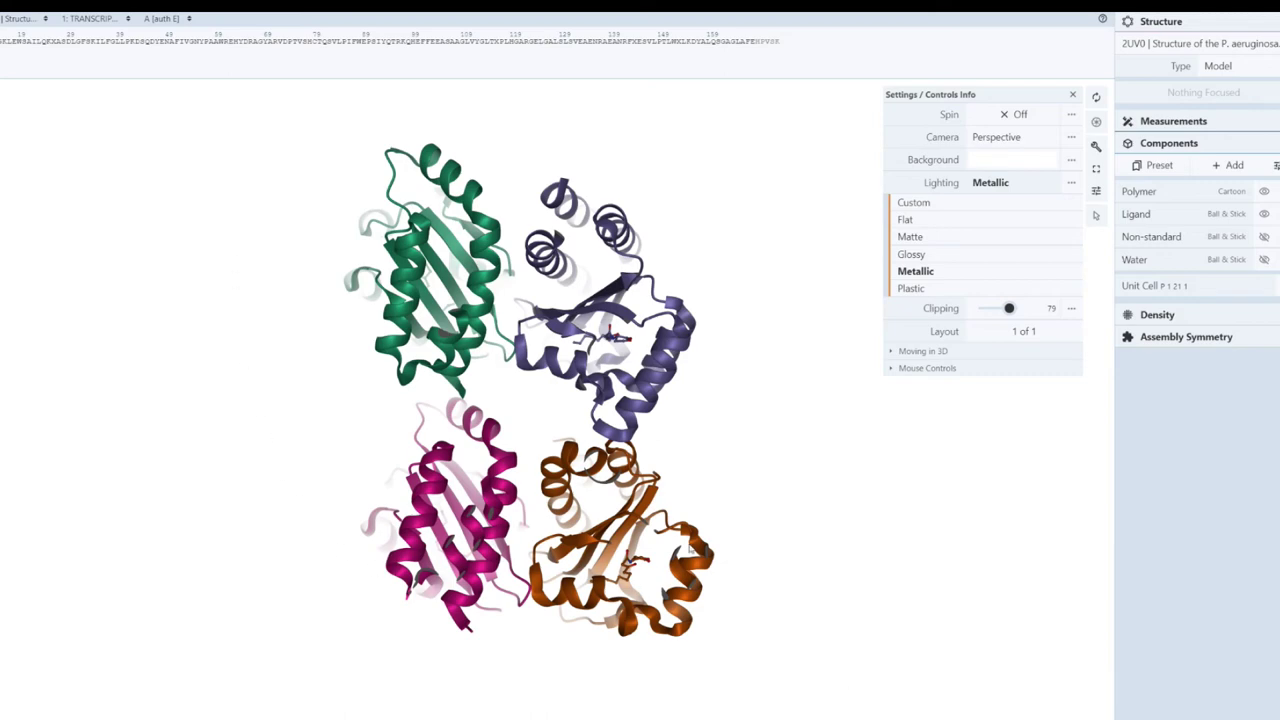
{"action": "left_click_drag", "start_coordinate": [696, 434], "coordinate": [930, 409]}
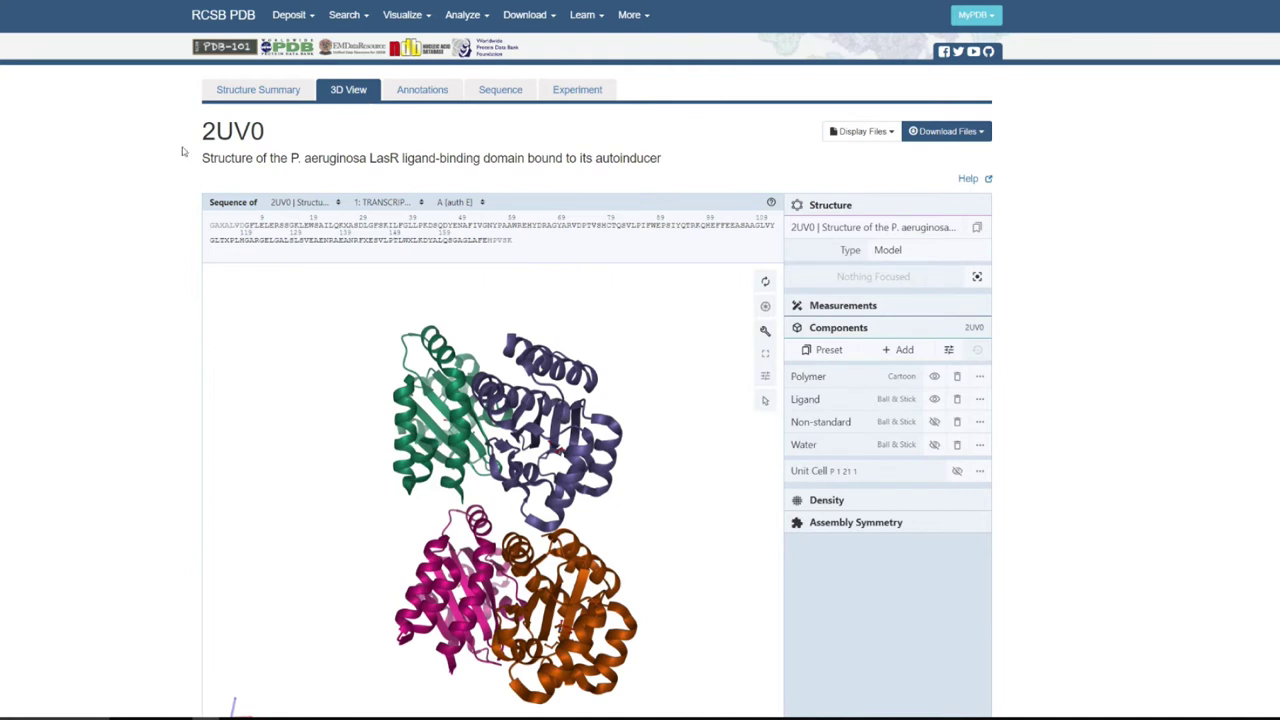
Review the domain, protein family and gene product annotations of 2UV0.
{"action": "left_click", "coordinate": [424, 92]}
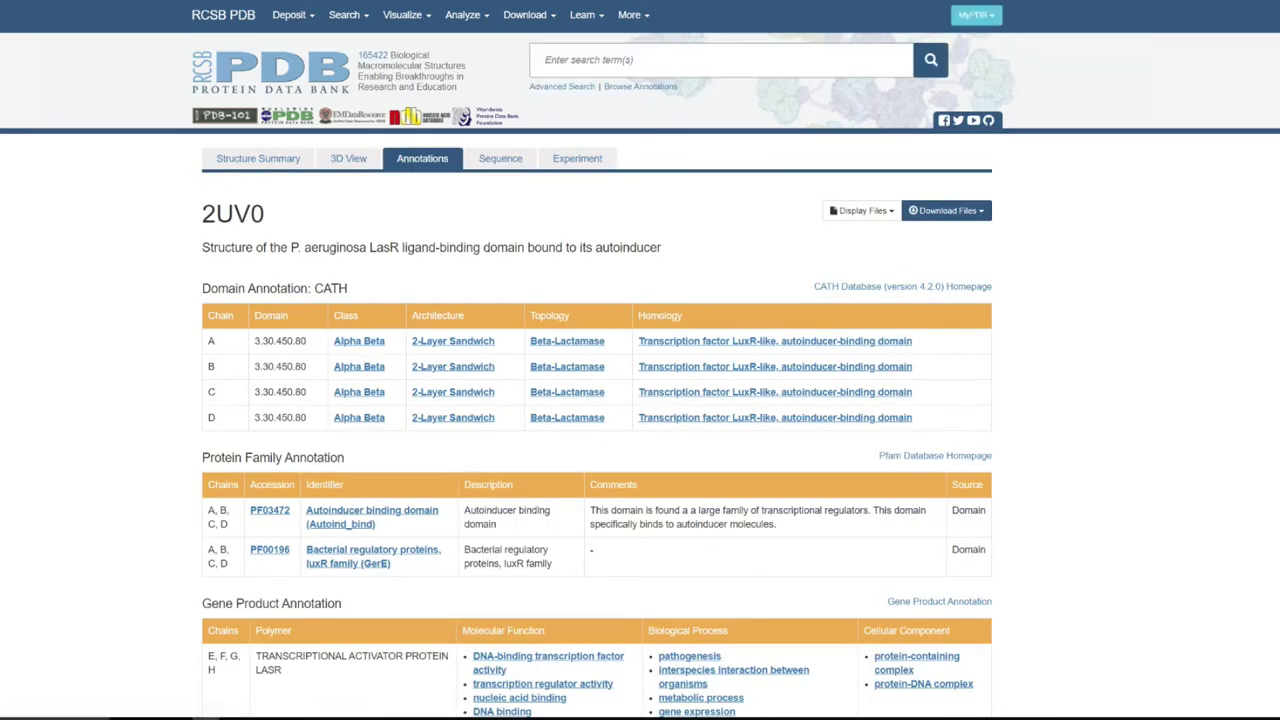
{"action": "scroll", "coordinate": [640, 376], "scroll_direction": "down", "scroll_amount": 2}
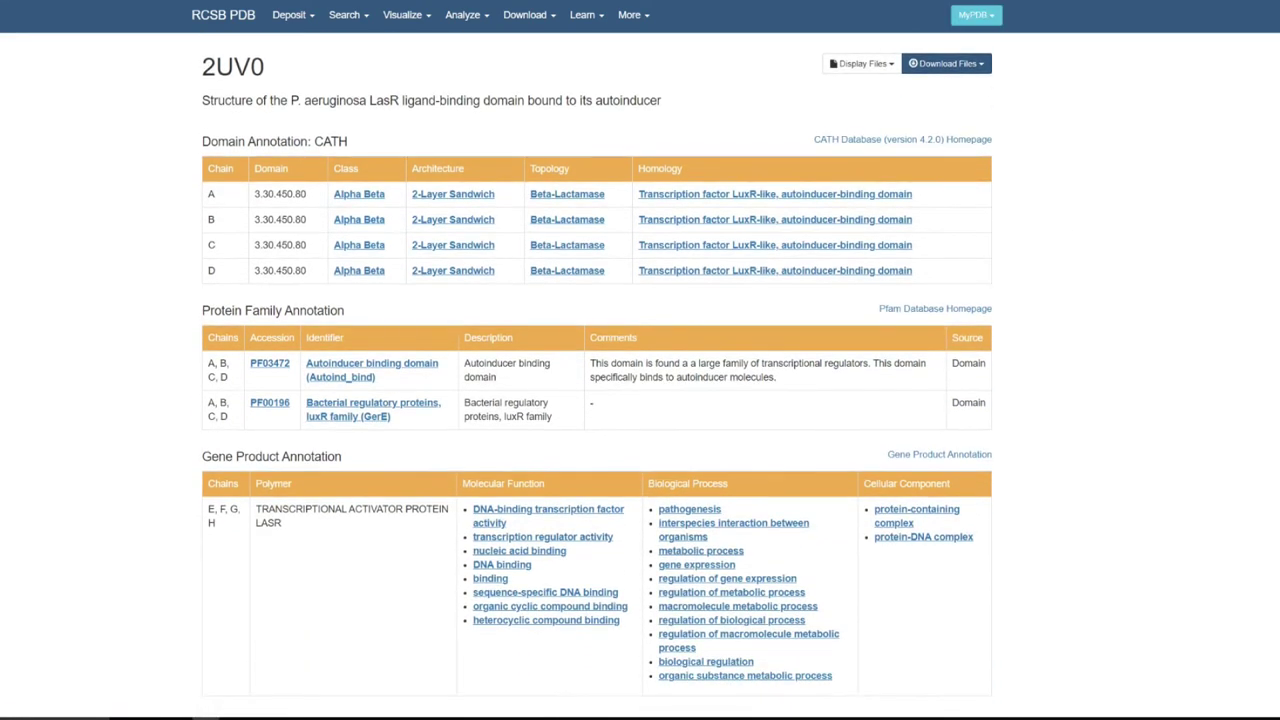
{"action": "scroll", "coordinate": [640, 376], "scroll_direction": "down", "scroll_amount": 2}
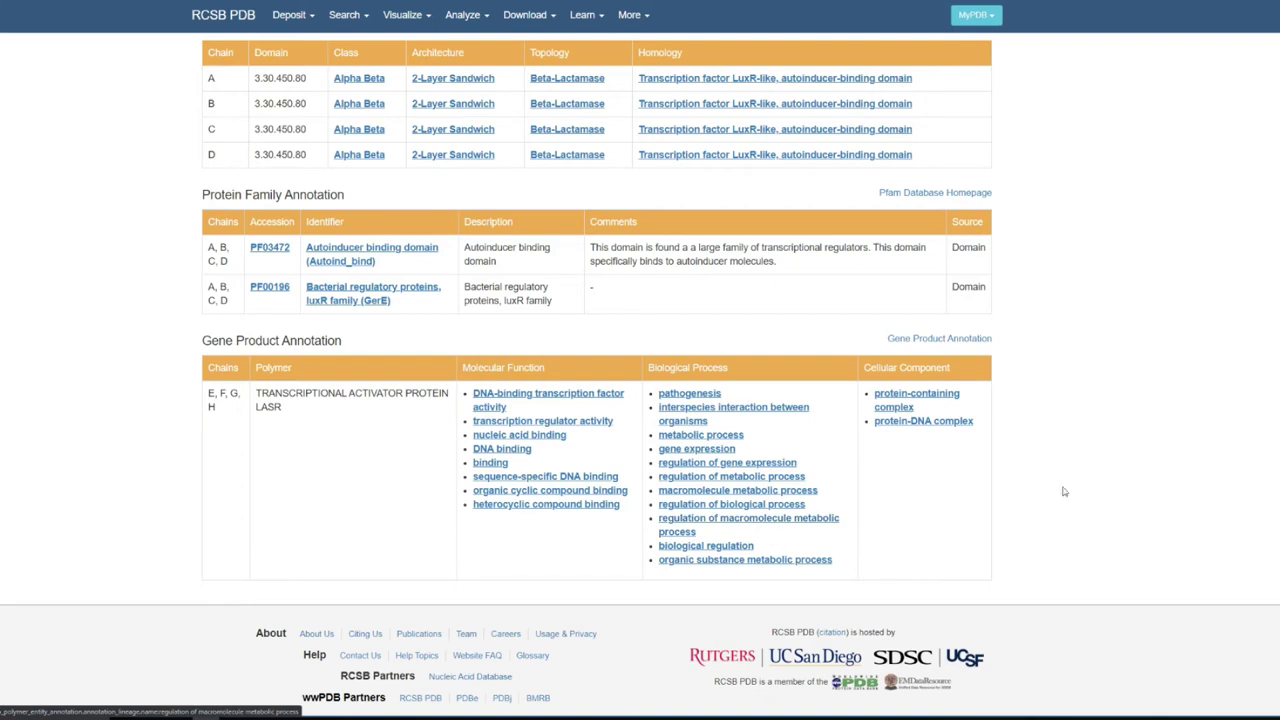
{"action": "scroll", "coordinate": [640, 376], "scroll_direction": "up", "scroll_amount": 4}
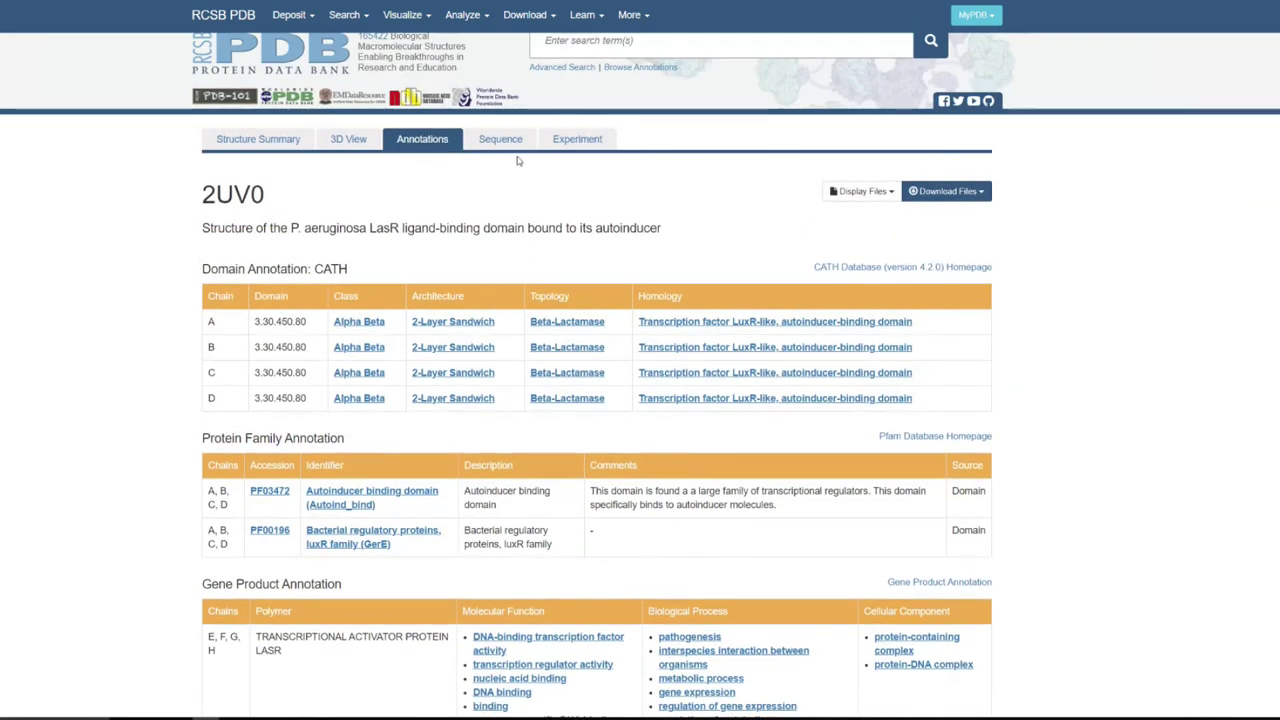
Download the FASTA file for chain E from the sequence display of 2UV0.
{"action": "left_click", "coordinate": [505, 140]}
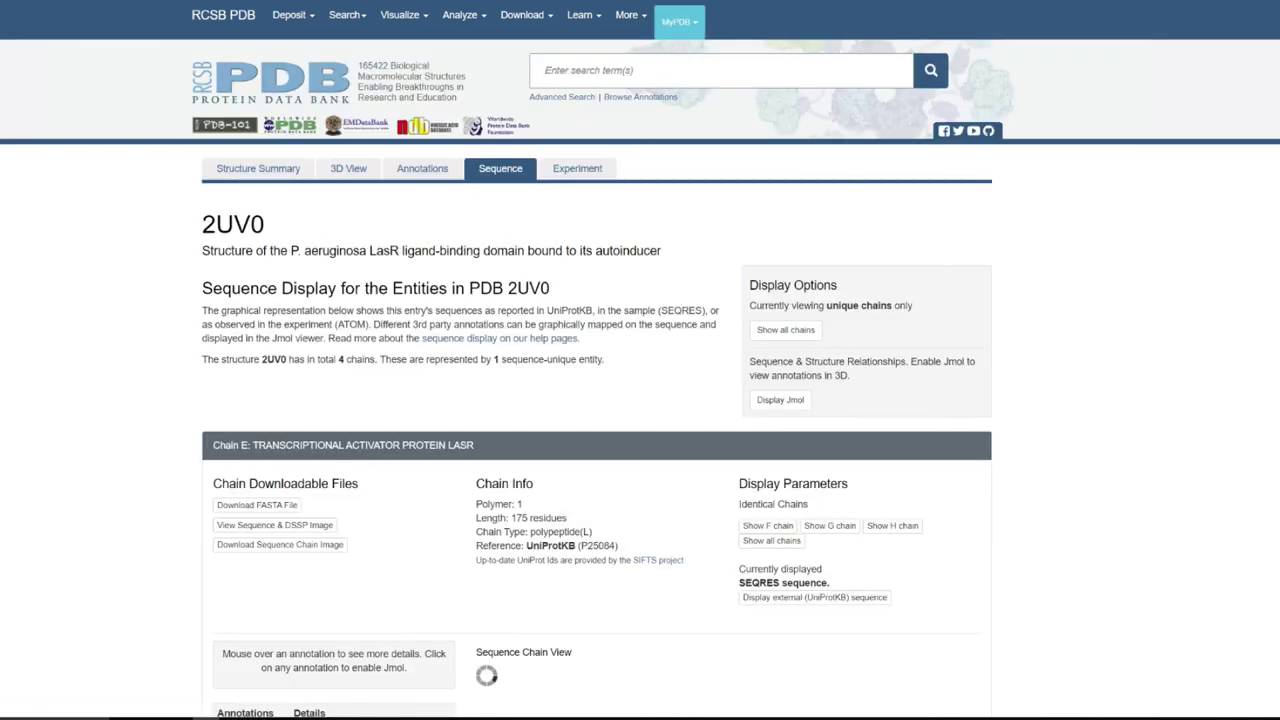
{"action": "scroll", "coordinate": [300, 260], "scroll_direction": "down", "scroll_amount": 3}
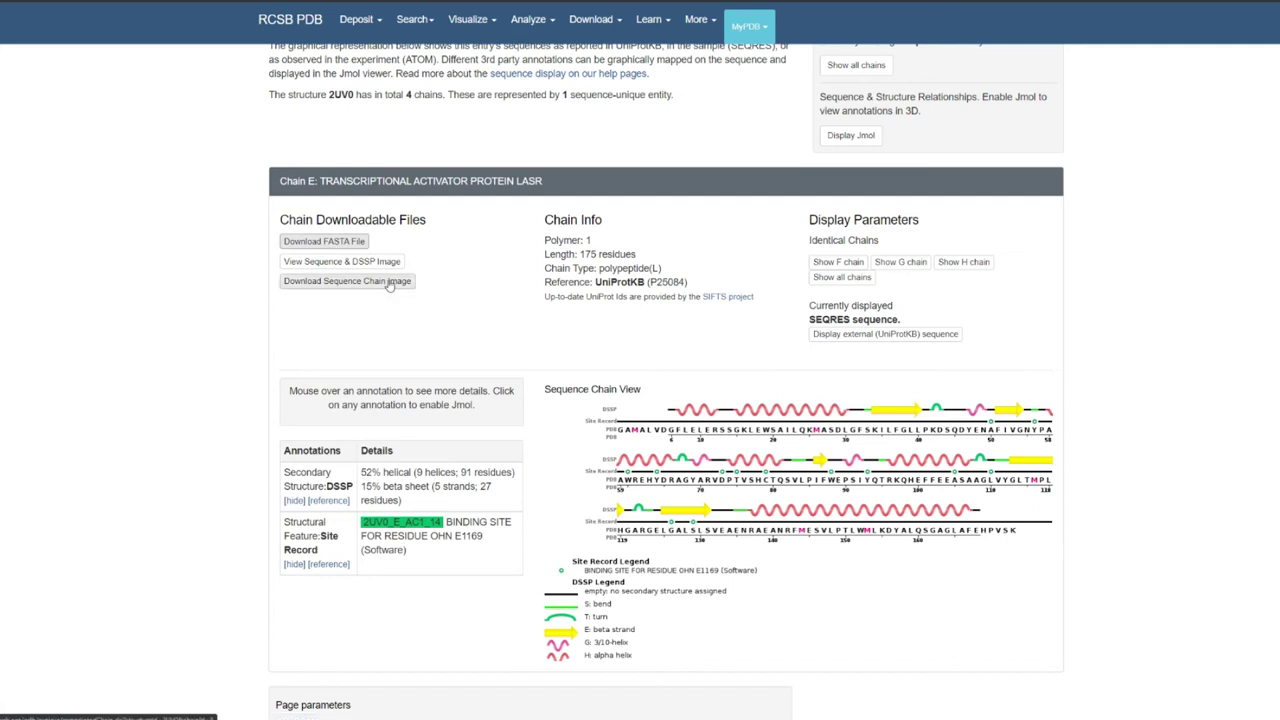
{"action": "left_click", "coordinate": [340, 243]}
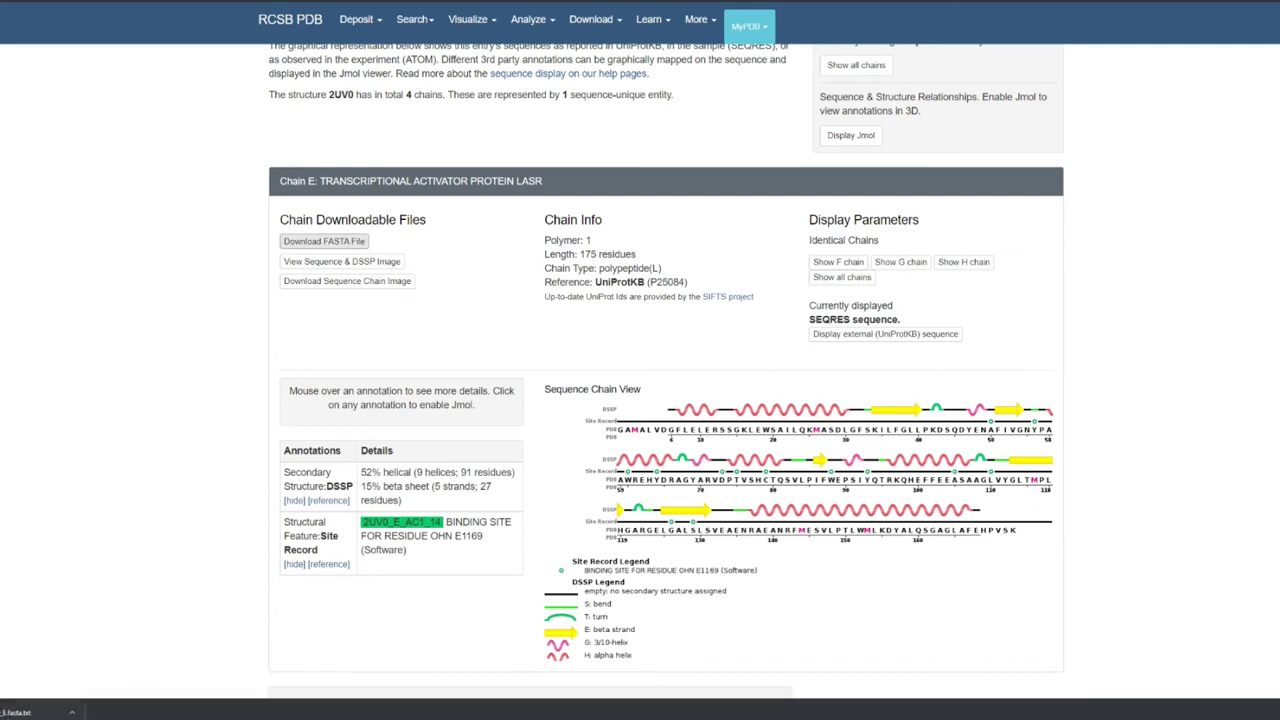
Open the downloaded 2UV0_E.fasta.txt in Notepad, highlight its amino acid sequence for inspection and close the file.
{"action": "left_click", "coordinate": [26, 713]}
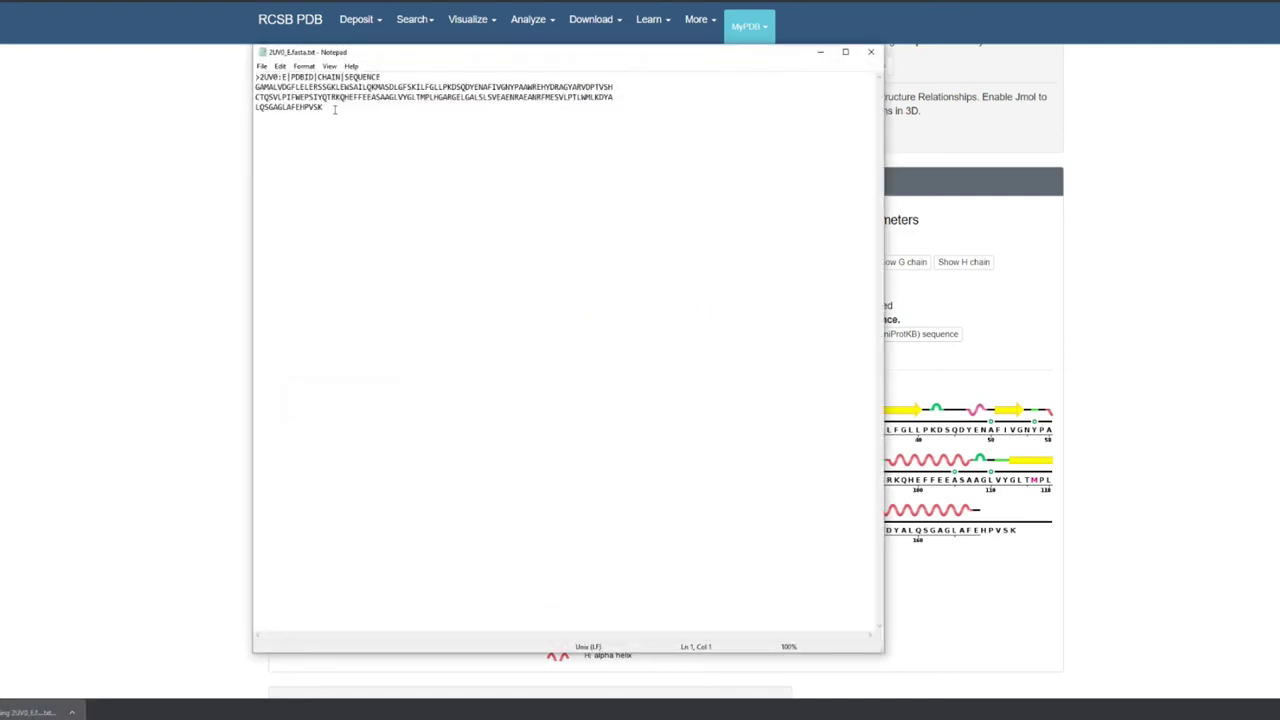
{"action": "left_click_drag", "start_coordinate": [320, 106], "coordinate": [247, 89]}
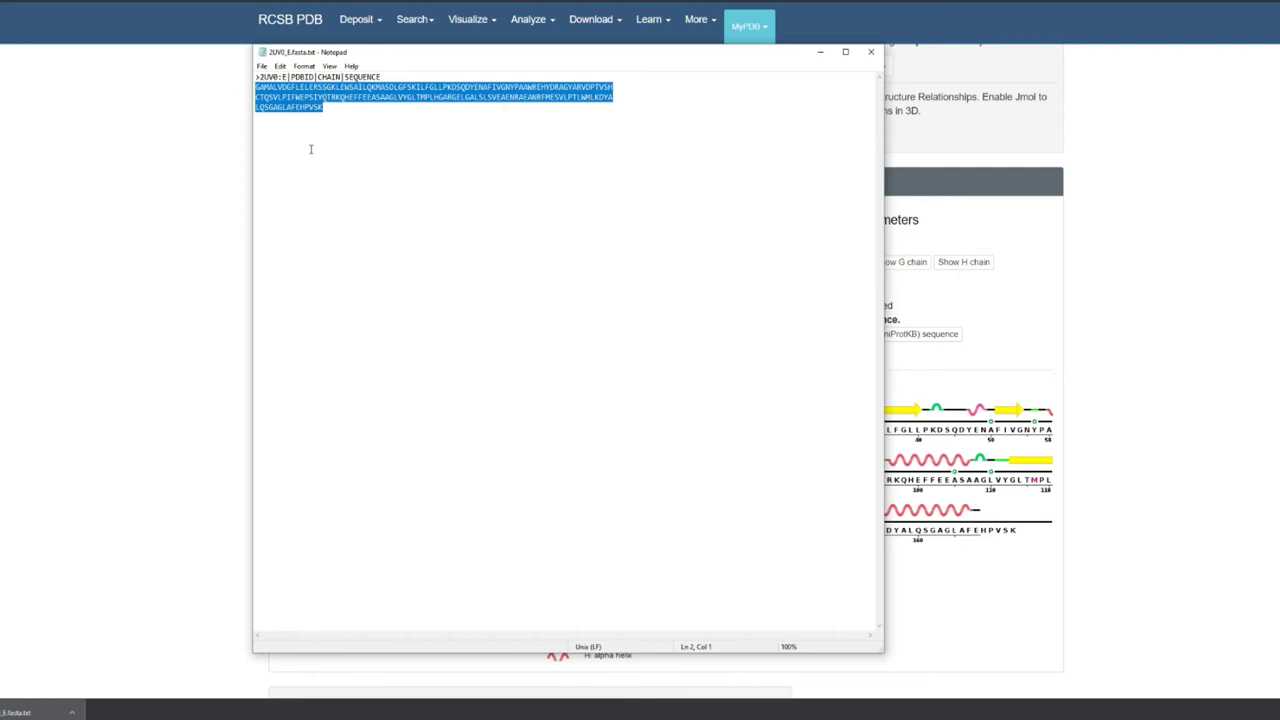
{"action": "left_click", "coordinate": [324, 109]}
{"action": "left_click_drag", "start_coordinate": [320, 107], "coordinate": [240, 87]}
{"action": "left_click", "coordinate": [339, 118]}
{"action": "left_click", "coordinate": [497, 142]}
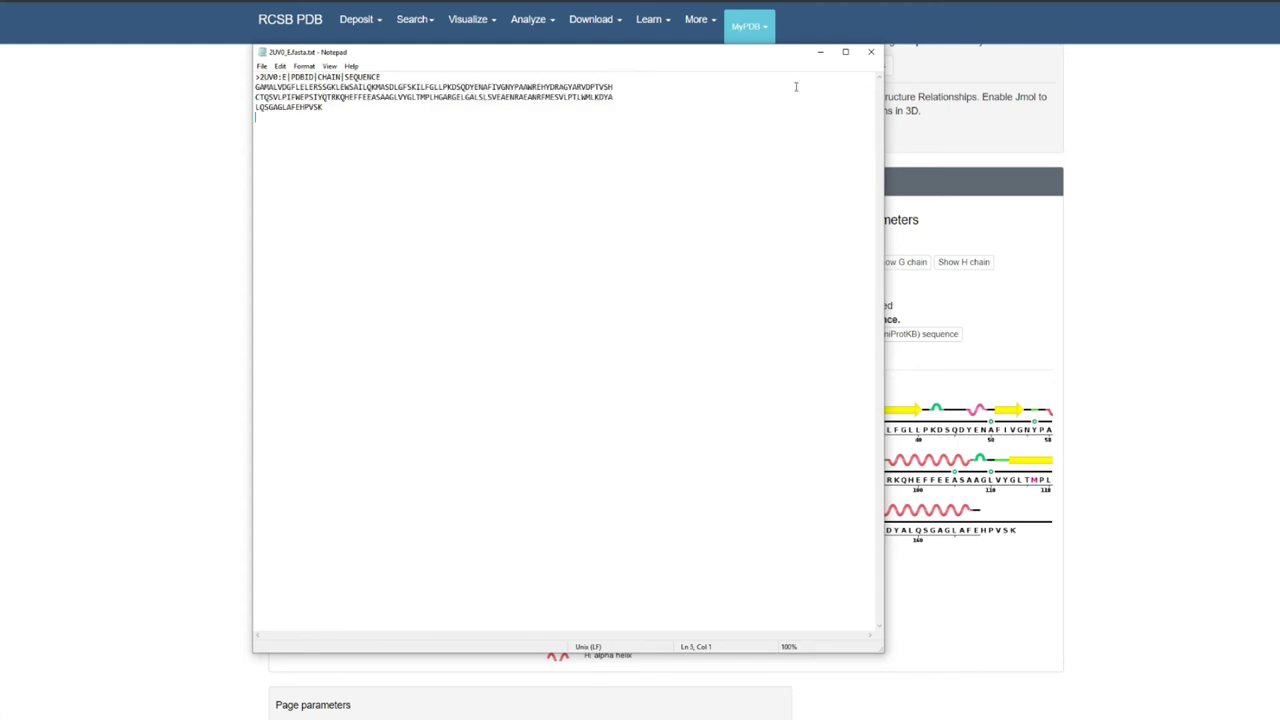
{"action": "left_click", "coordinate": [871, 51]}
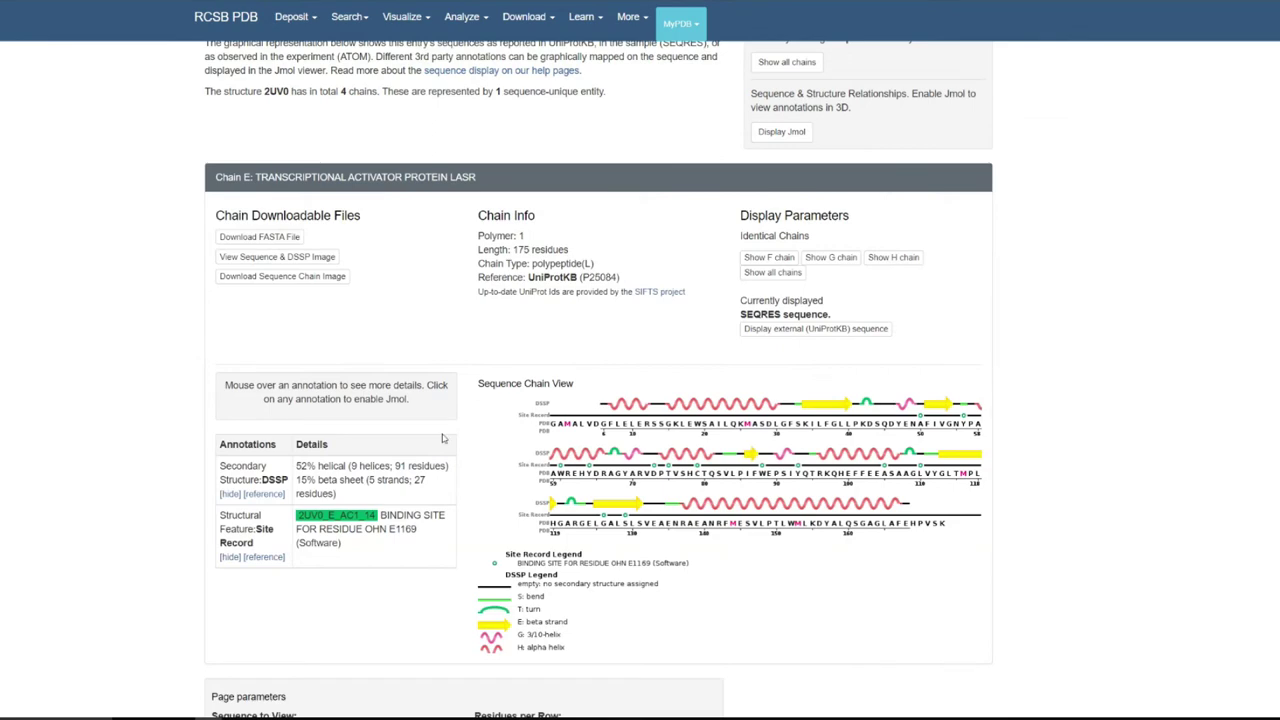
Examine chain E's sequence view with its secondary structure legend, annotations and page parameters.
{"action": "scroll", "coordinate": [599, 380], "scroll_direction": "down", "scroll_amount": 5}
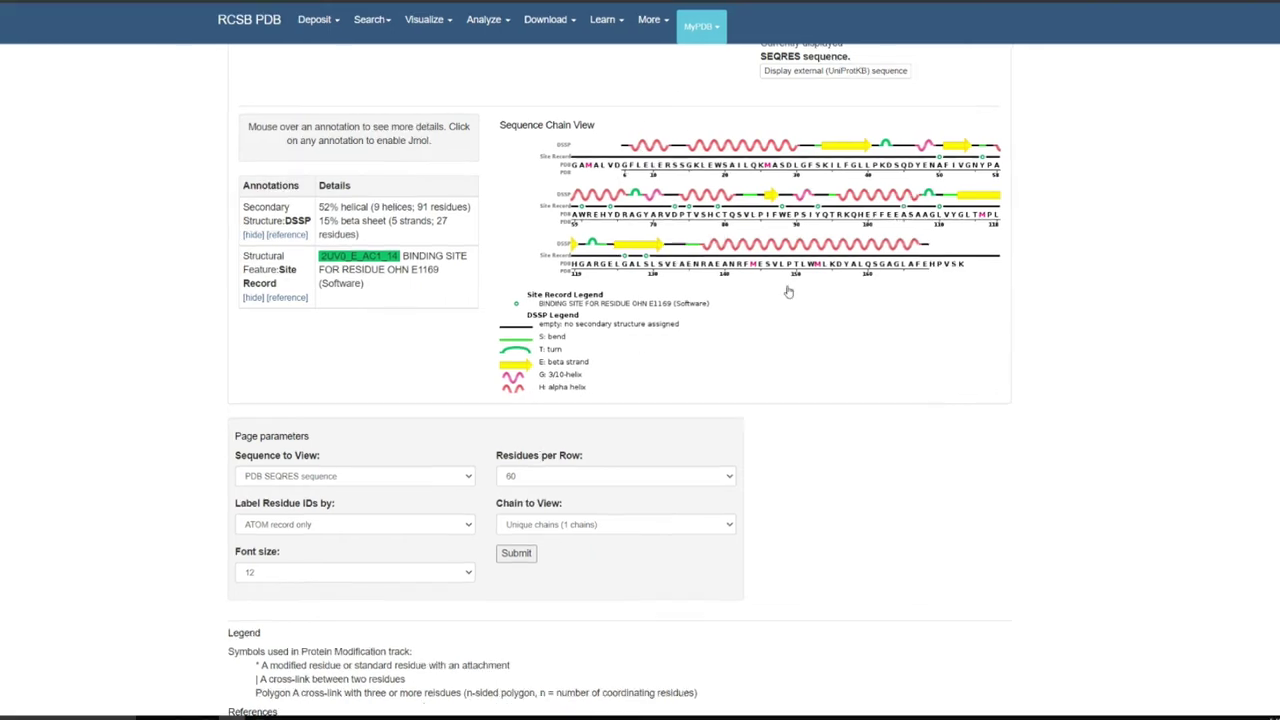
{"action": "scroll", "coordinate": [620, 380], "scroll_direction": "up", "scroll_amount": 5}
{"action": "scroll", "coordinate": [620, 380], "scroll_direction": "up", "scroll_amount": 3}
Examine the X-ray experiment details of 2UV0, covering crystallization, crystal data, diffraction and data collection.
{"action": "left_click", "coordinate": [606, 172]}
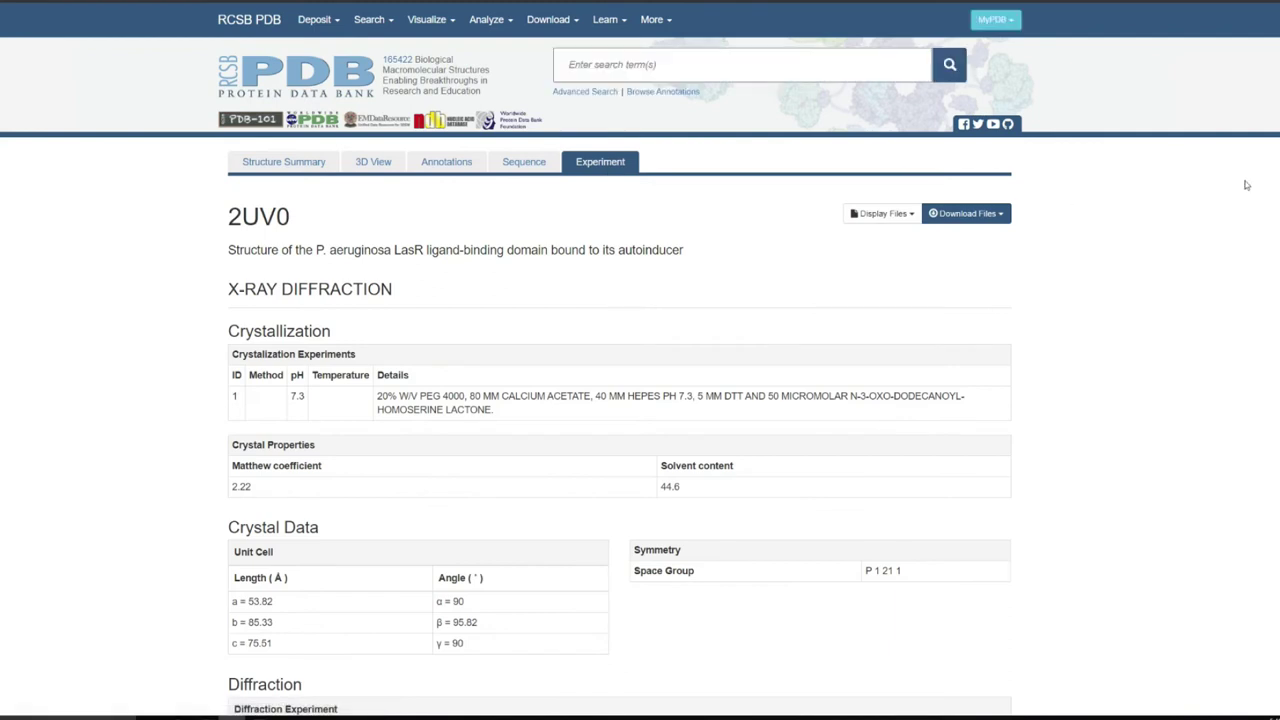
{"action": "scroll", "coordinate": [640, 376], "scroll_direction": "down", "scroll_amount": 5}
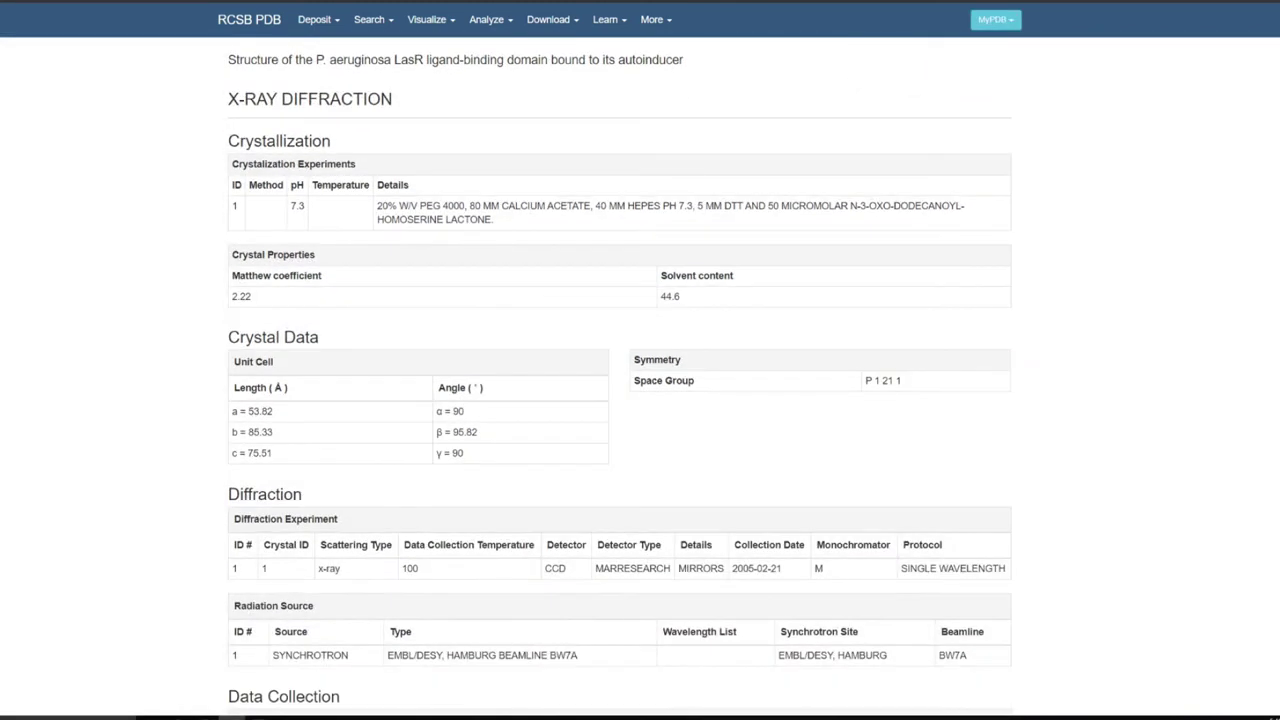
{"action": "scroll", "coordinate": [640, 376], "scroll_direction": "up", "scroll_amount": 2}
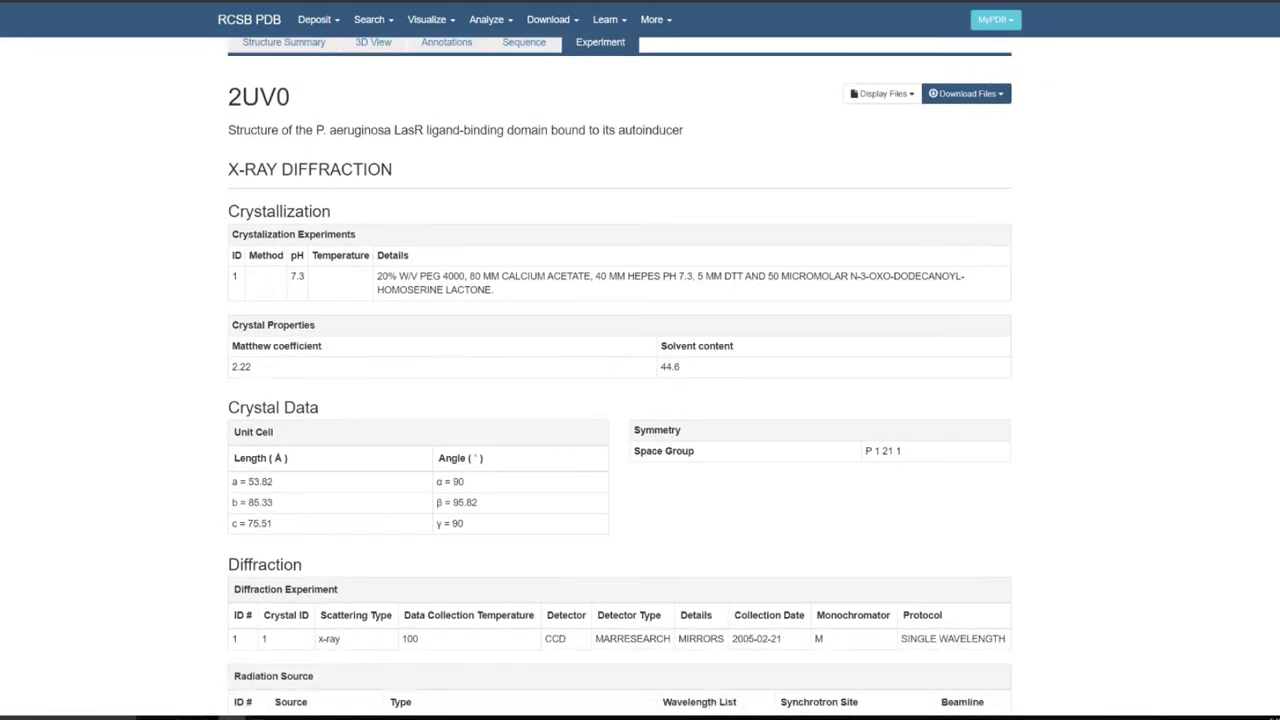
{"action": "scroll", "coordinate": [640, 376], "scroll_direction": "down", "scroll_amount": 1}
{"action": "scroll", "coordinate": [620, 380], "scroll_direction": "down", "scroll_amount": 1}
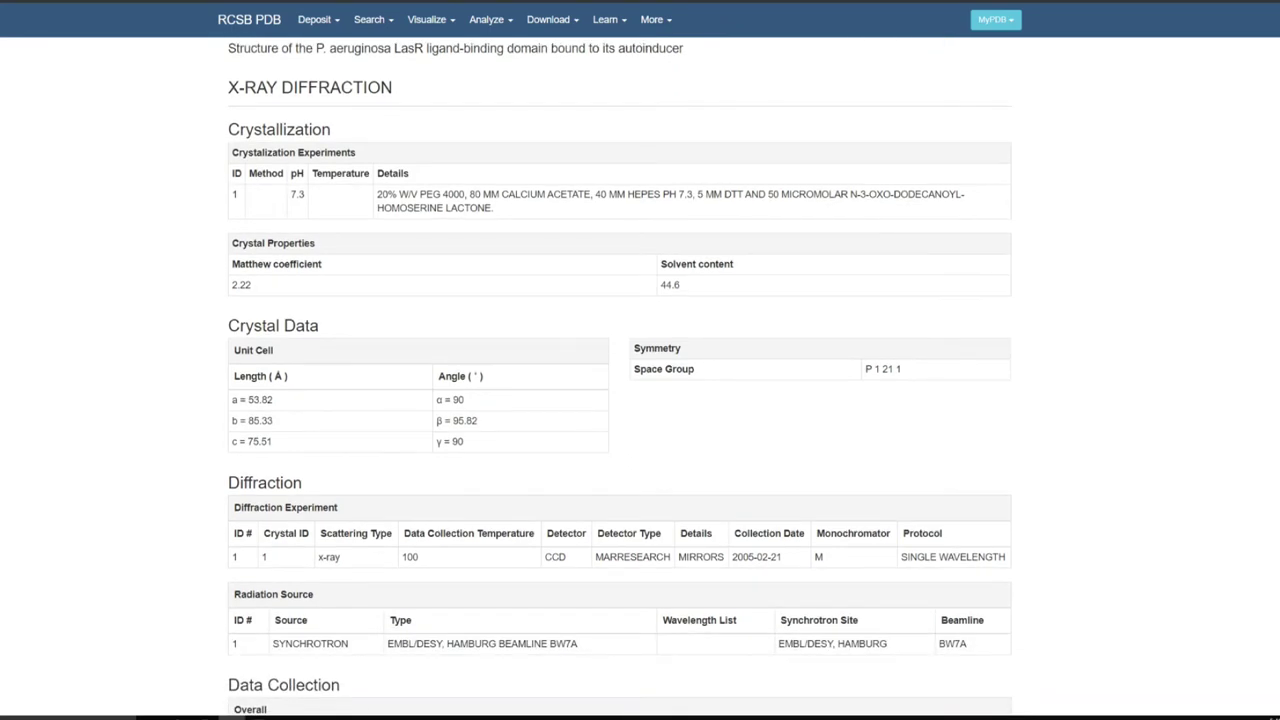
{"action": "scroll", "coordinate": [620, 376], "scroll_direction": "down", "scroll_amount": 1}
{"action": "scroll", "coordinate": [620, 376], "scroll_direction": "down", "scroll_amount": 3}
{"action": "left_click_drag", "start_coordinate": [305, 304], "coordinate": [227, 312]}
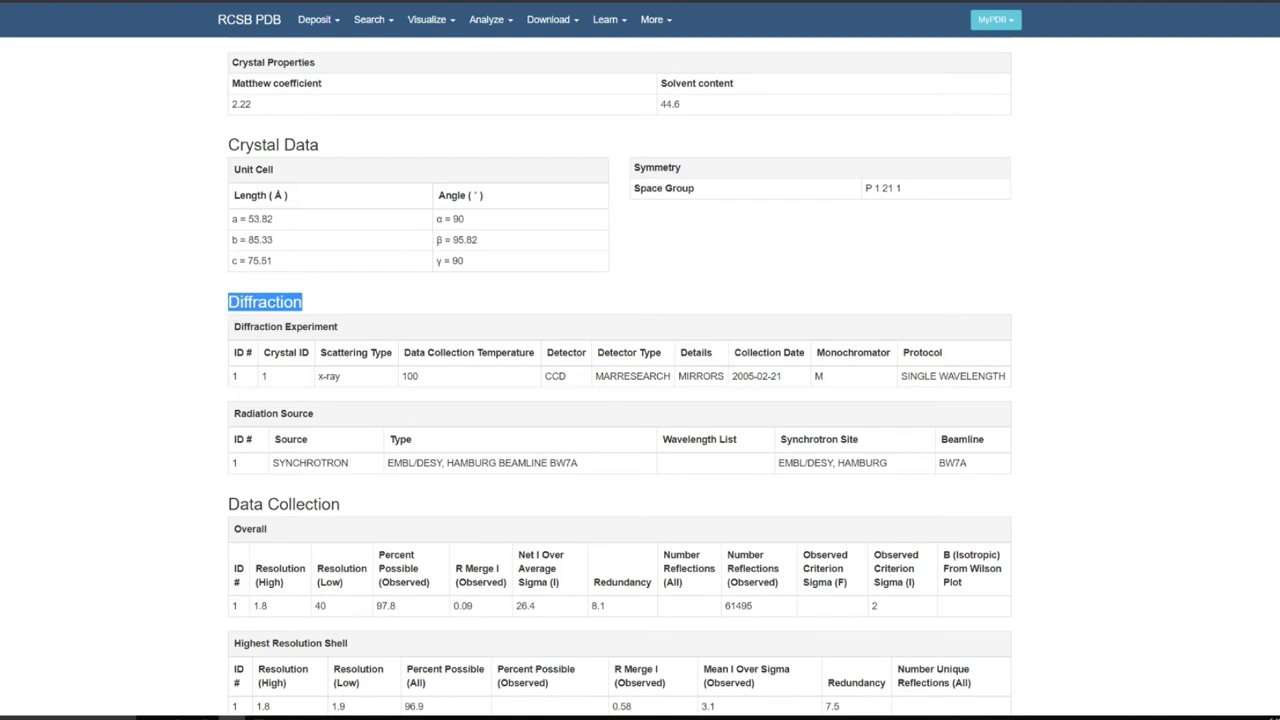
{"action": "scroll", "coordinate": [620, 376], "scroll_direction": "up", "scroll_amount": 4}
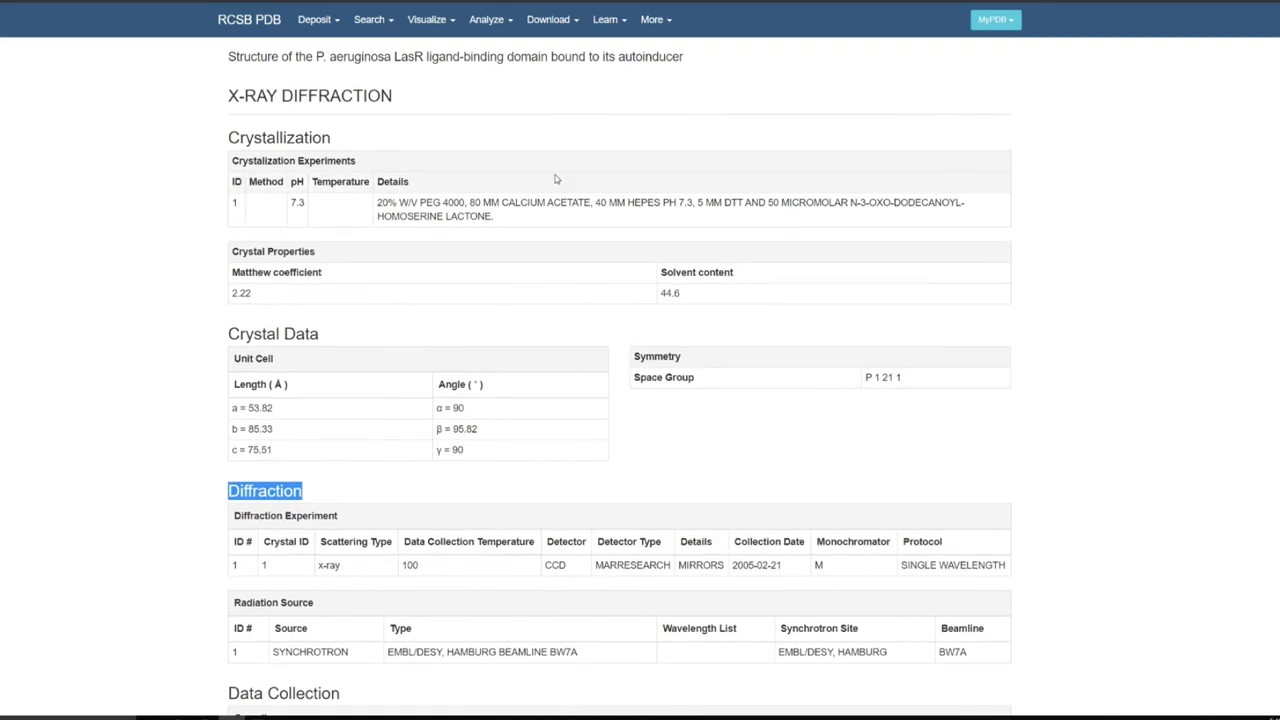
{"action": "left_click_drag", "start_coordinate": [370, 162], "coordinate": [230, 168]}
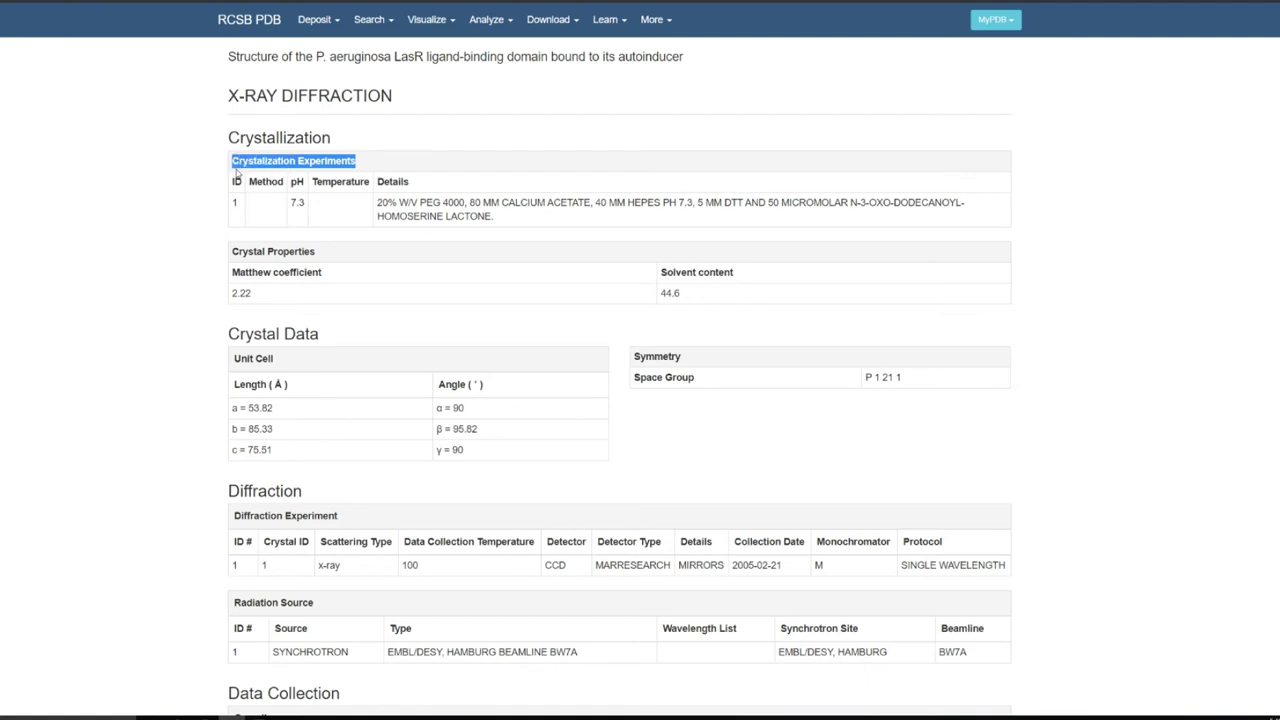
{"action": "scroll", "coordinate": [620, 376], "scroll_direction": "down", "scroll_amount": 5}
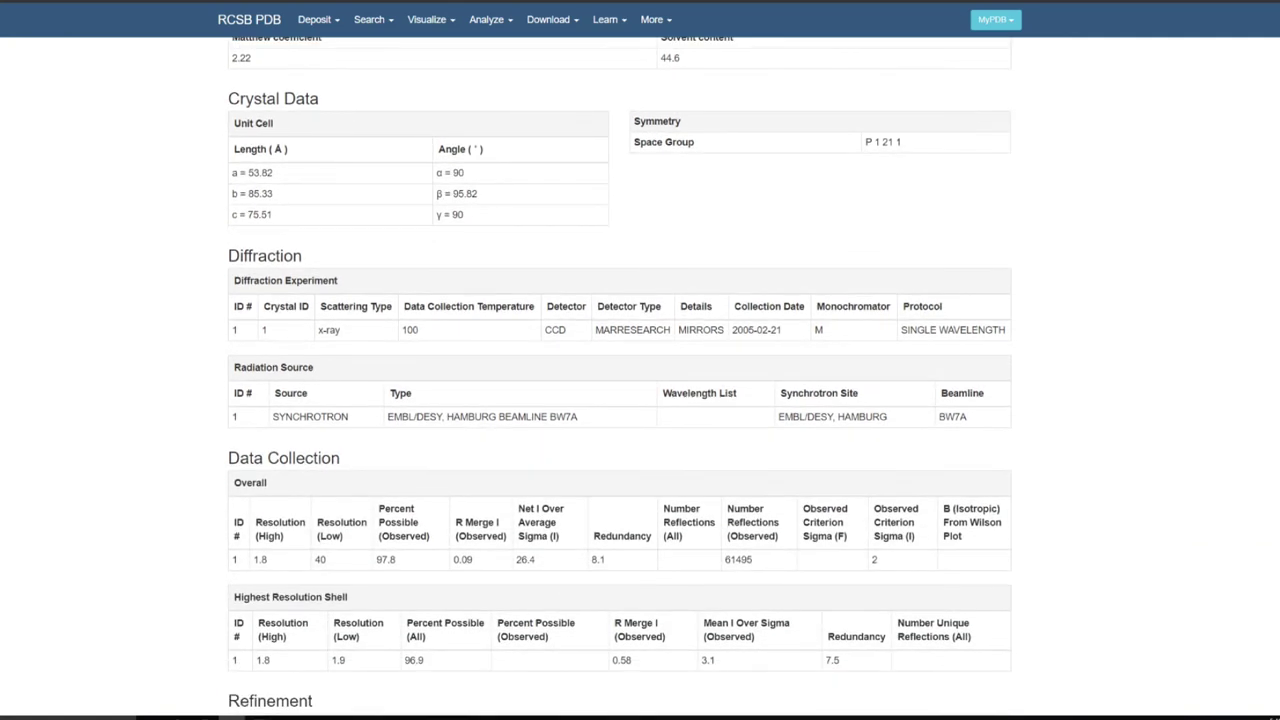
Examine the data collection, highest resolution shell and refinement statistics in the experiment details of 2UV0.
{"action": "scroll", "coordinate": [620, 376], "scroll_direction": "down", "scroll_amount": 2}
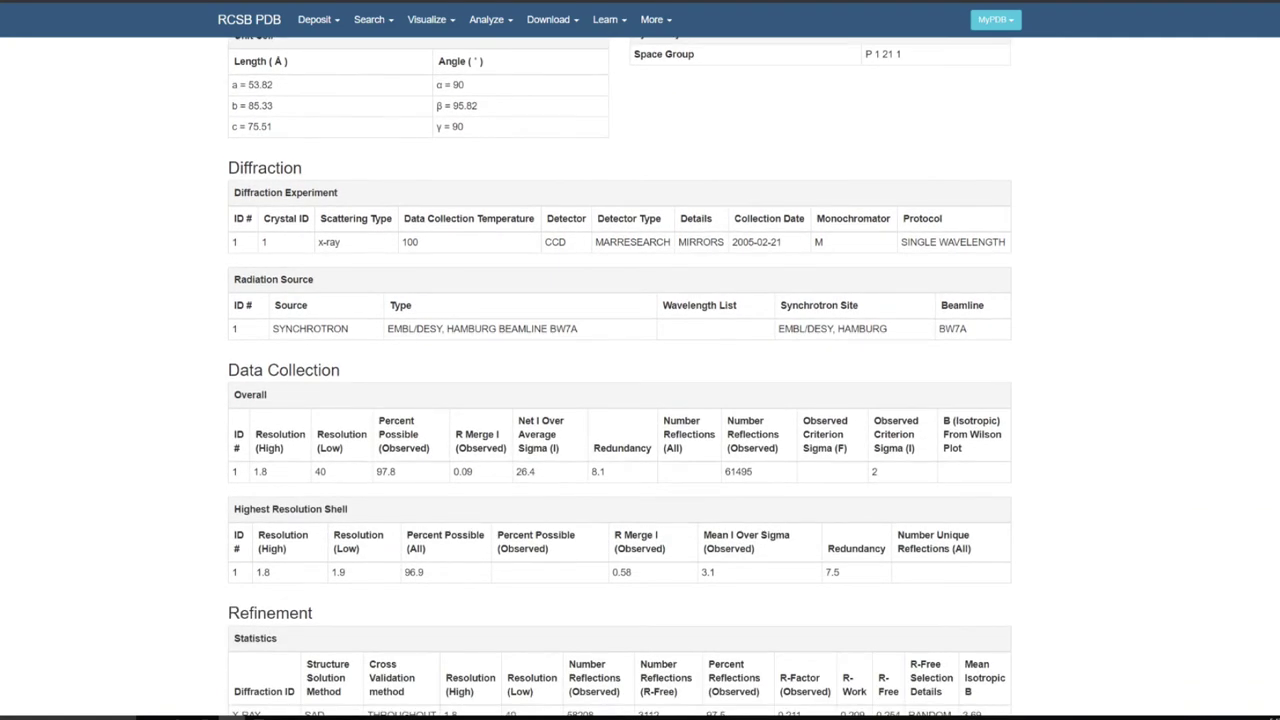
{"action": "scroll", "coordinate": [620, 376], "scroll_direction": "down", "scroll_amount": 1}
{"action": "scroll", "coordinate": [620, 376], "scroll_direction": "down", "scroll_amount": 1}
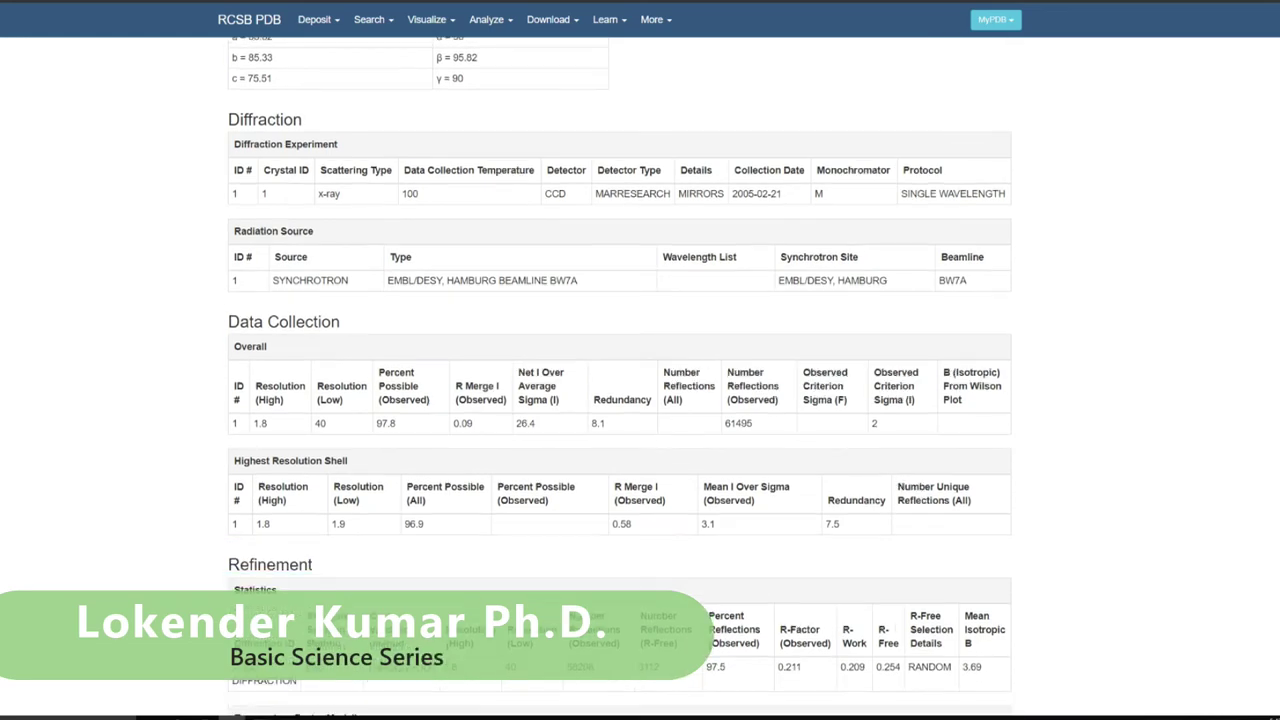
{"action": "scroll", "coordinate": [620, 376], "scroll_direction": "down", "scroll_amount": 4}
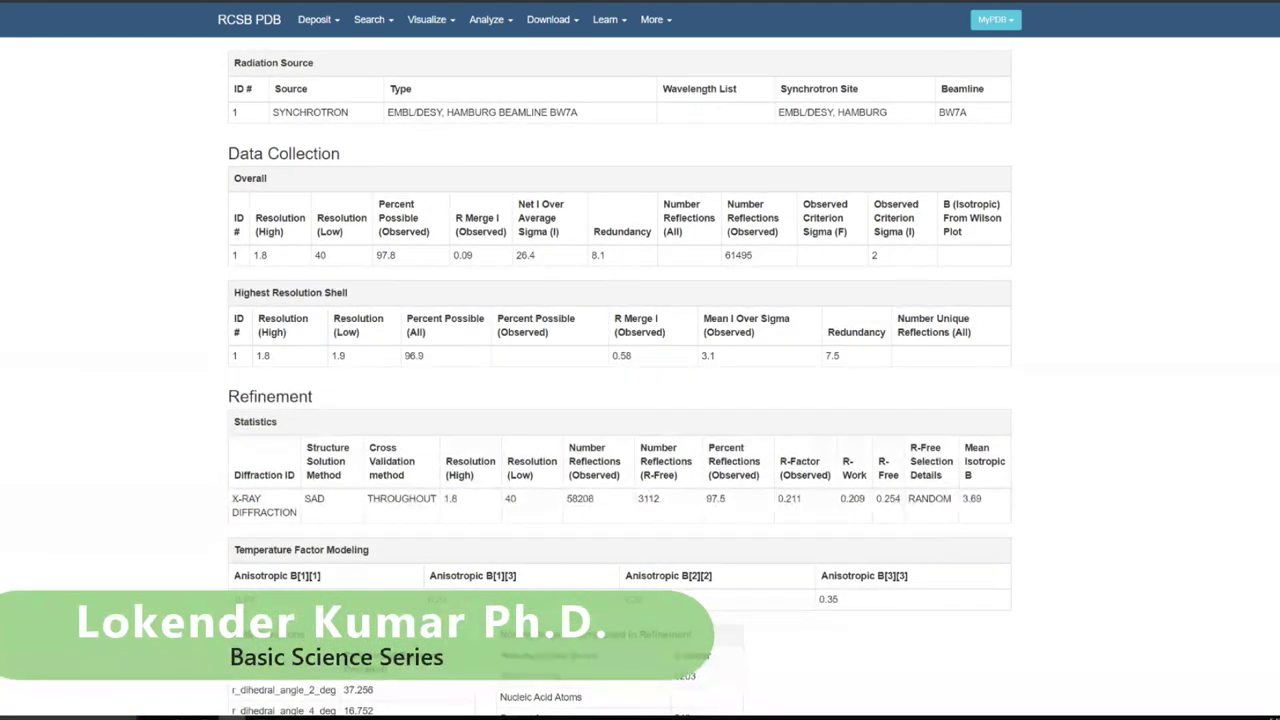
{"action": "scroll", "coordinate": [620, 376], "scroll_direction": "down", "scroll_amount": 4}
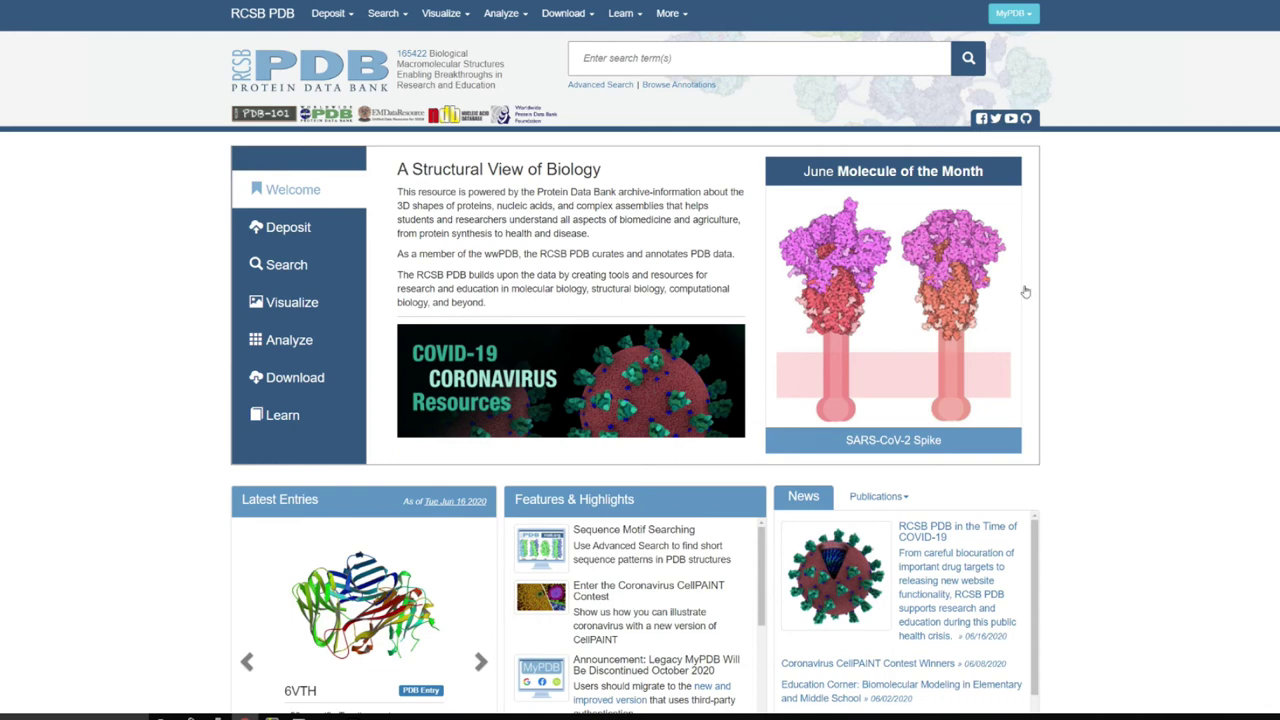
Look over the RCSB PDB home page and open the PDB-101 educational portal from it.
{"action": "scroll", "coordinate": [640, 372], "scroll_direction": "down", "scroll_amount": 3}
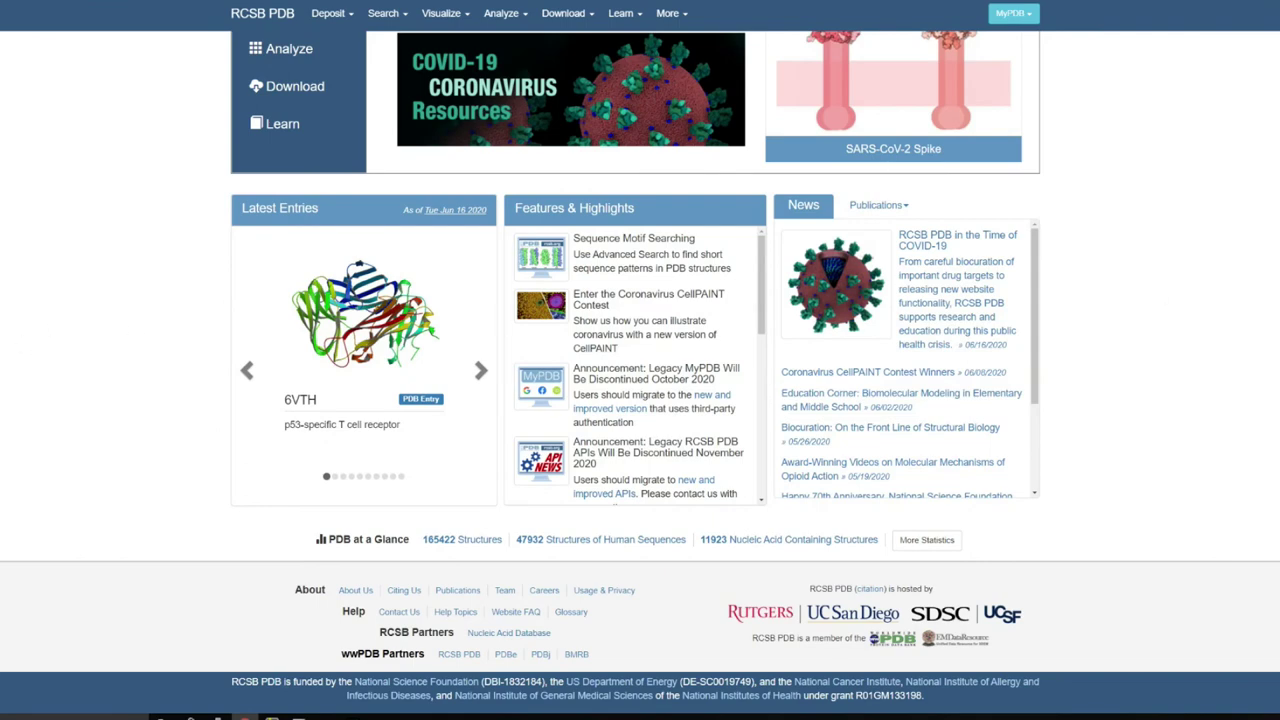
{"action": "scroll", "coordinate": [35, 149], "scroll_direction": "up", "scroll_amount": 4}
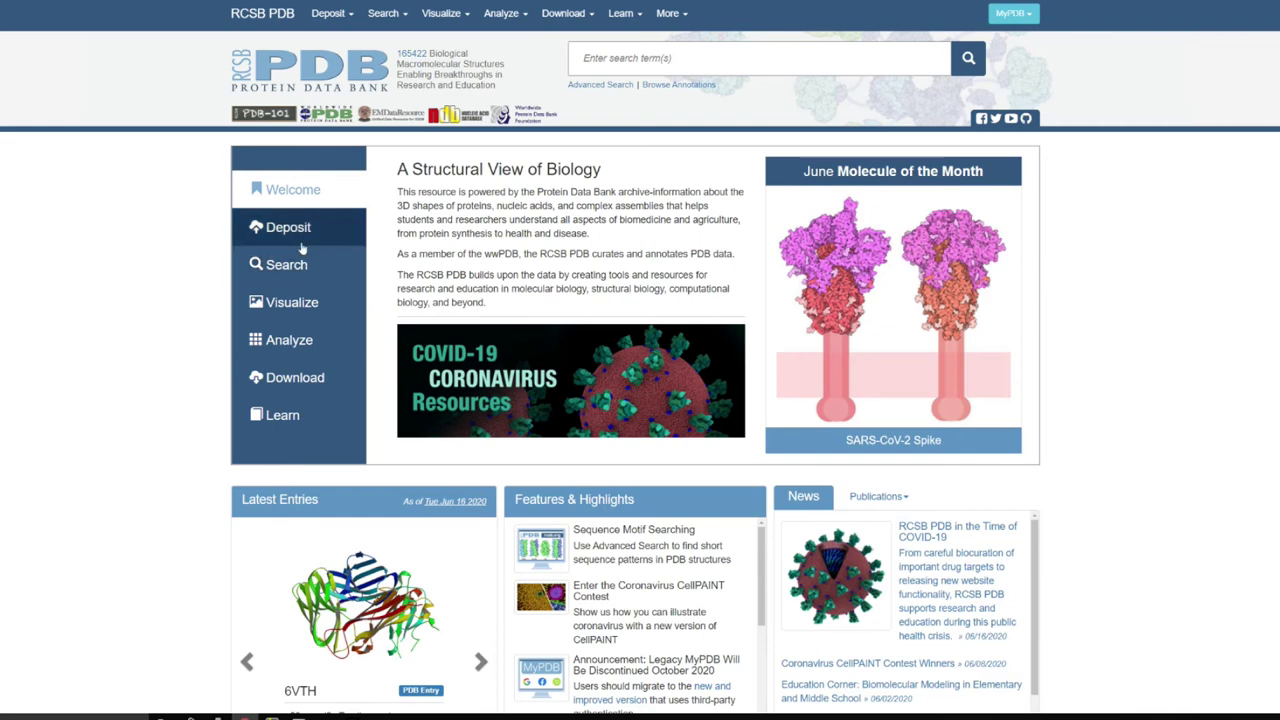
{"action": "right_click", "coordinate": [252, 118]}
{"action": "left_click", "coordinate": [280, 126]}
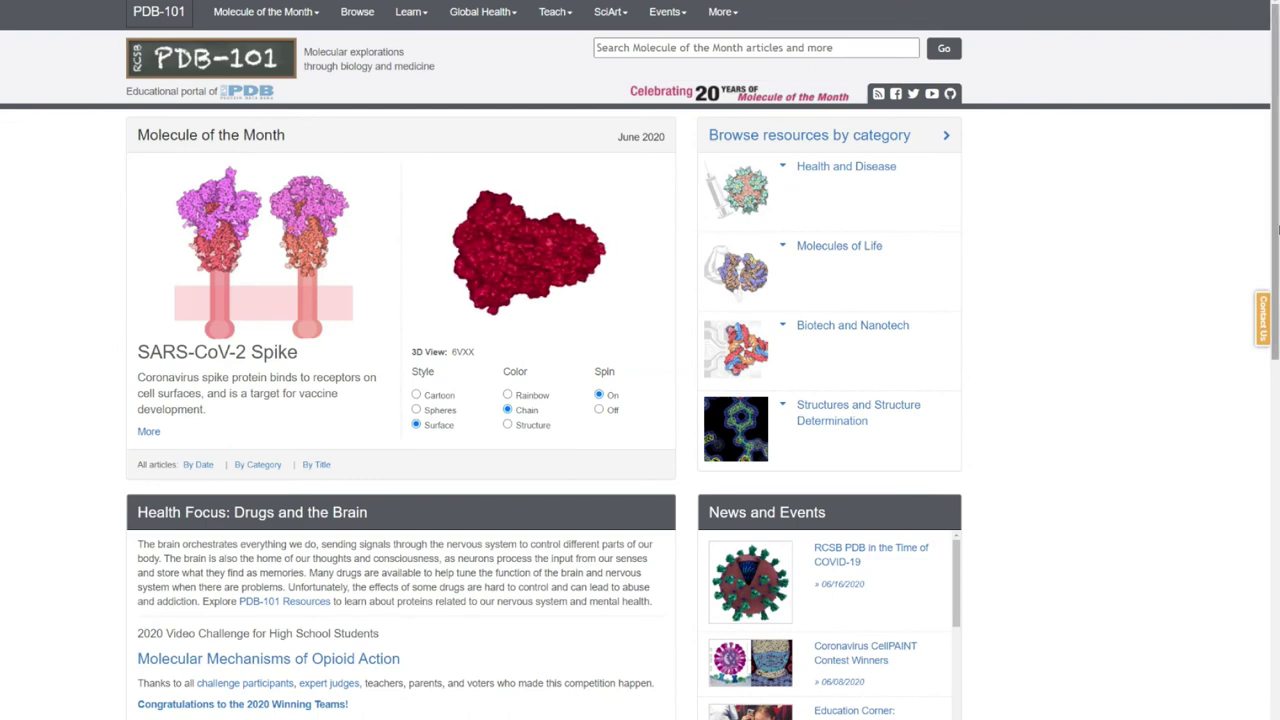
Look through the PDB-101 home page and highlight "High School Students" in the 2020 Video Challenge heading.
{"action": "scroll", "coordinate": [1274, 320], "scroll_direction": "down", "scroll_amount": 2}
{"action": "scroll", "coordinate": [1274, 320], "scroll_direction": "down", "scroll_amount": 2}
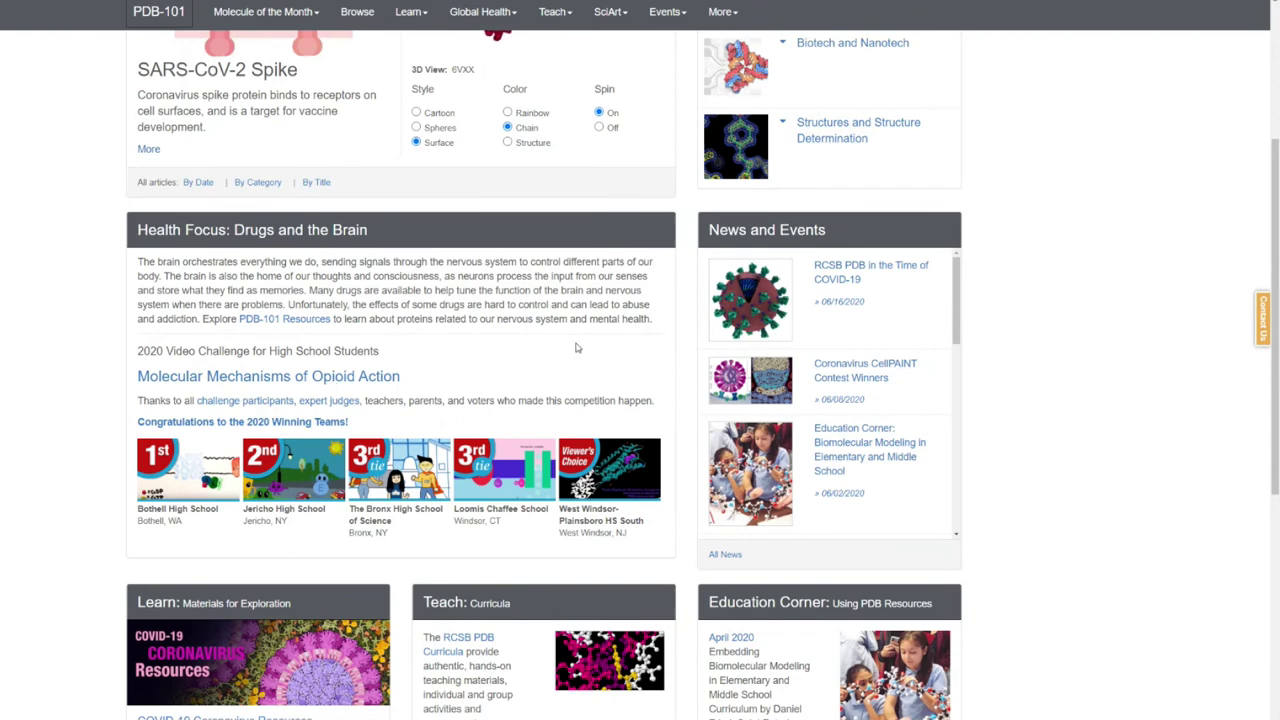
{"action": "left_click_drag", "start_coordinate": [398, 358], "coordinate": [269, 351]}
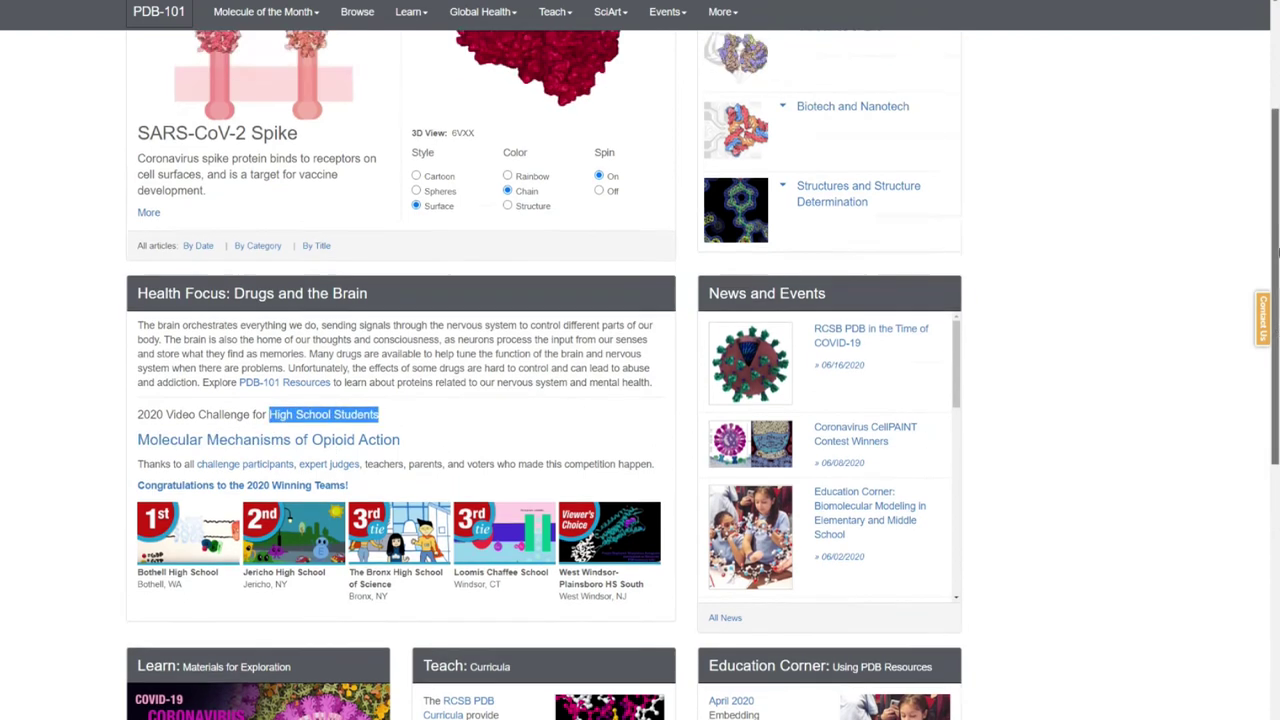
{"action": "scroll", "coordinate": [1276, 335], "scroll_direction": "up", "scroll_amount": 3}
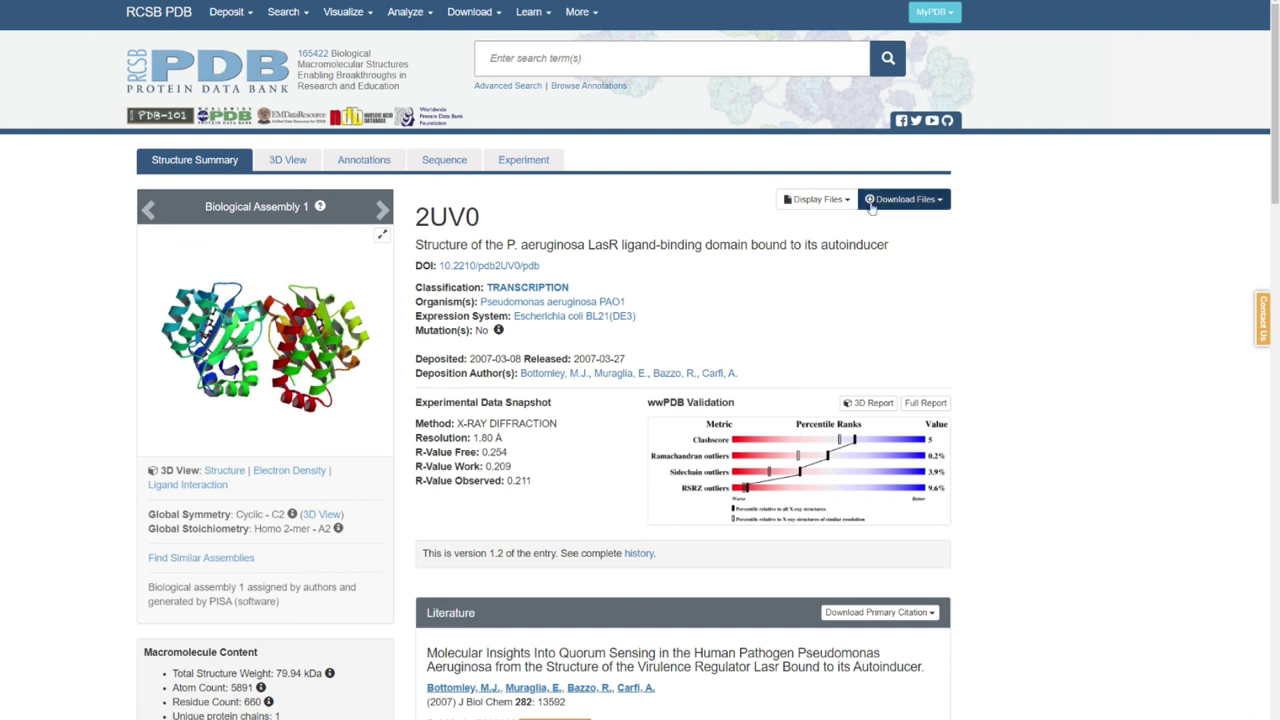
Download the 2UV0 structure file in PDB Format from its structure summary and briefly highlight the entry ID 2UV0.
{"action": "left_click", "coordinate": [940, 201]}
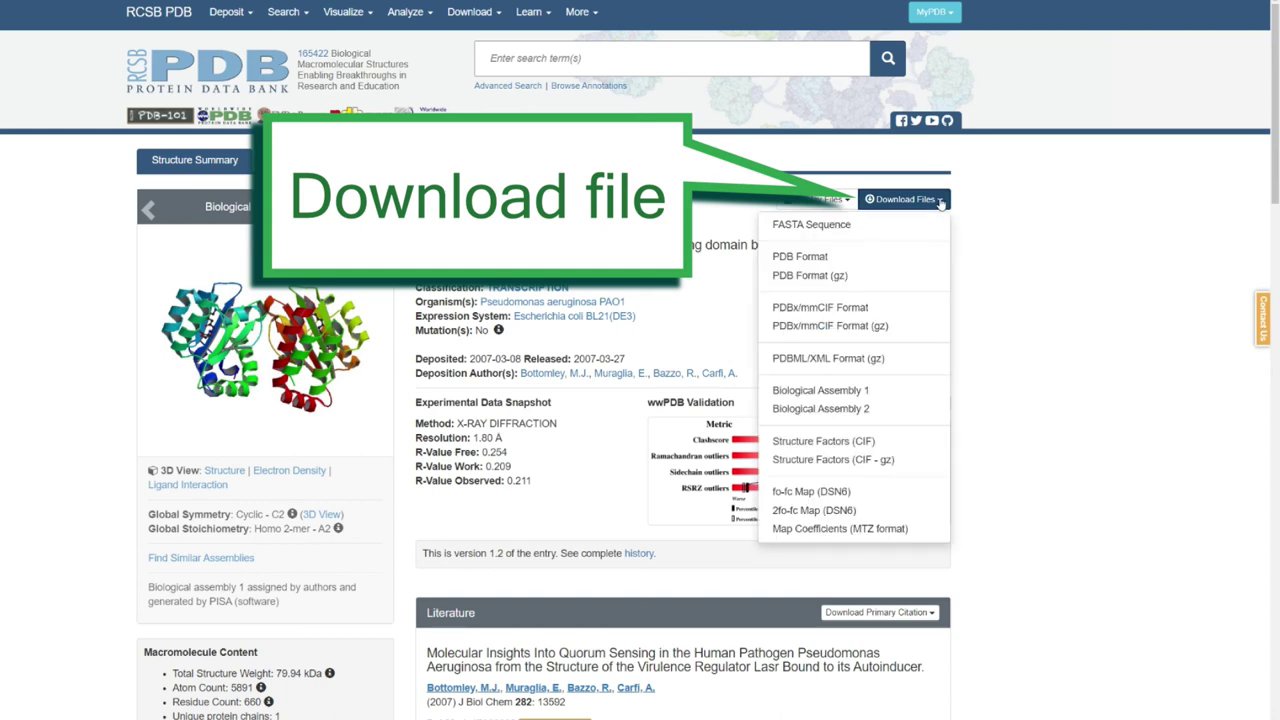
{"action": "left_click", "coordinate": [820, 260]}
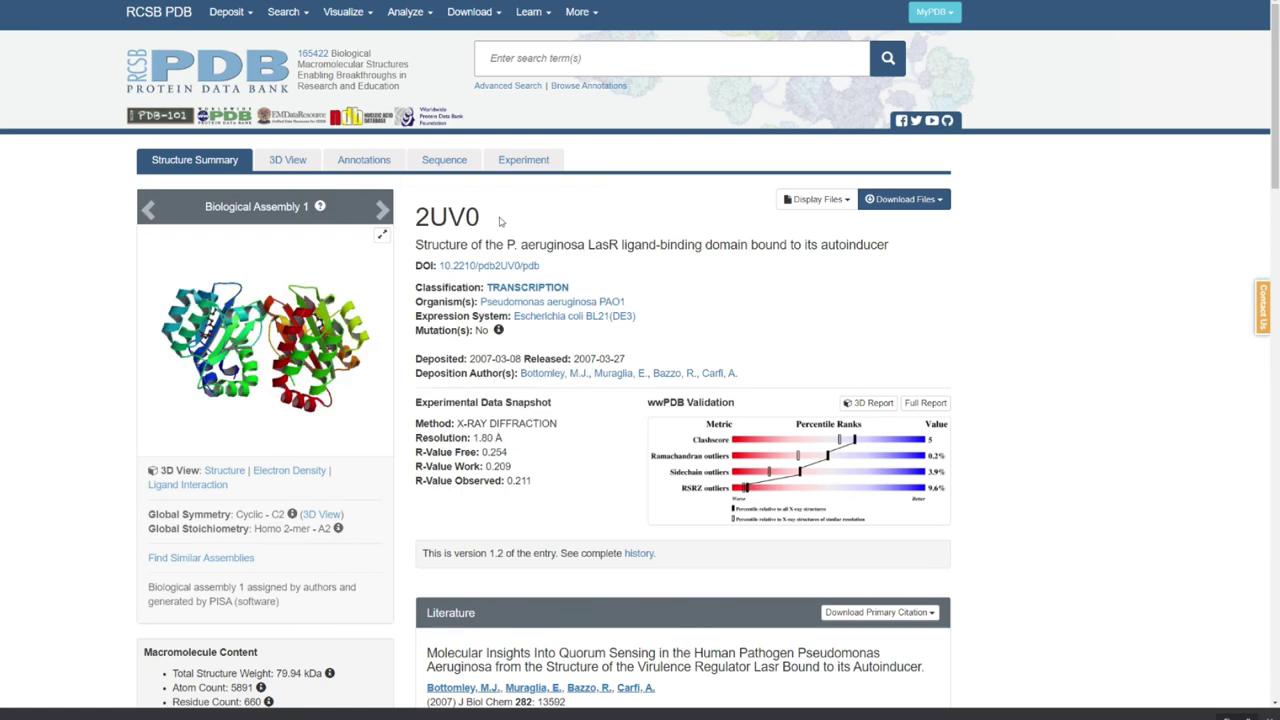
{"action": "left_click_drag", "start_coordinate": [489, 225], "coordinate": [412, 219]}
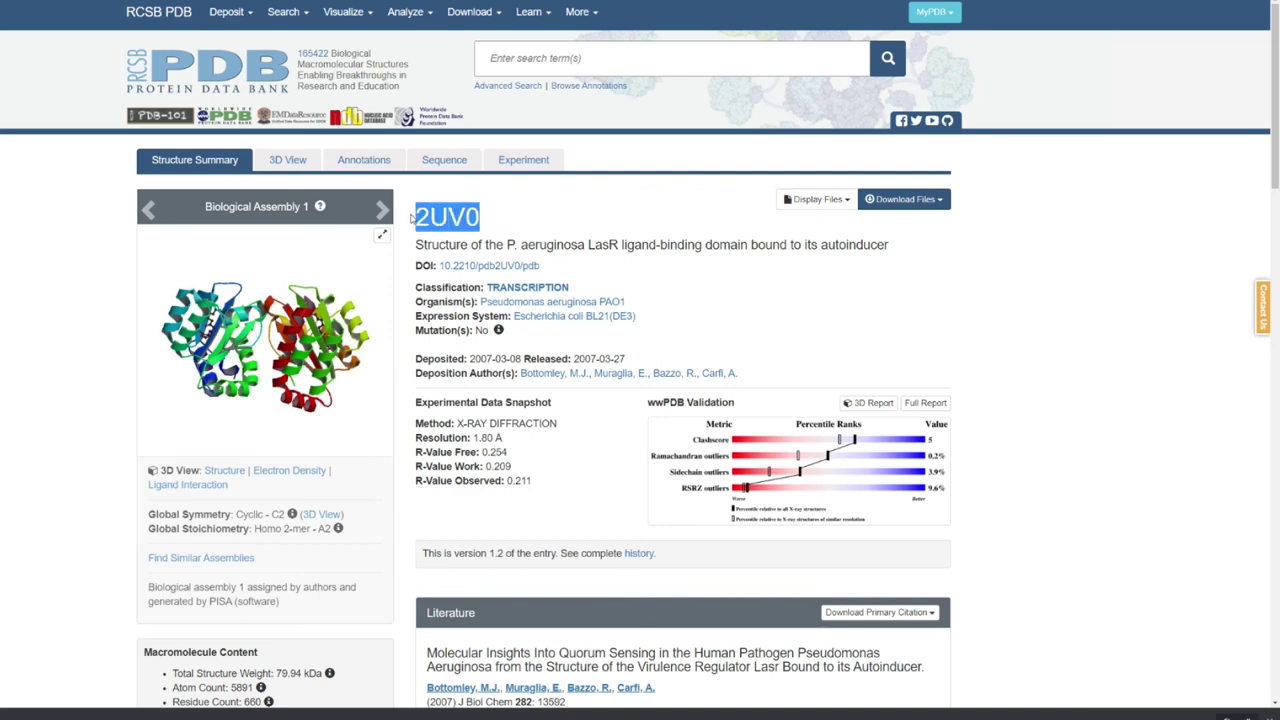
{"action": "left_click", "coordinate": [512, 222]}
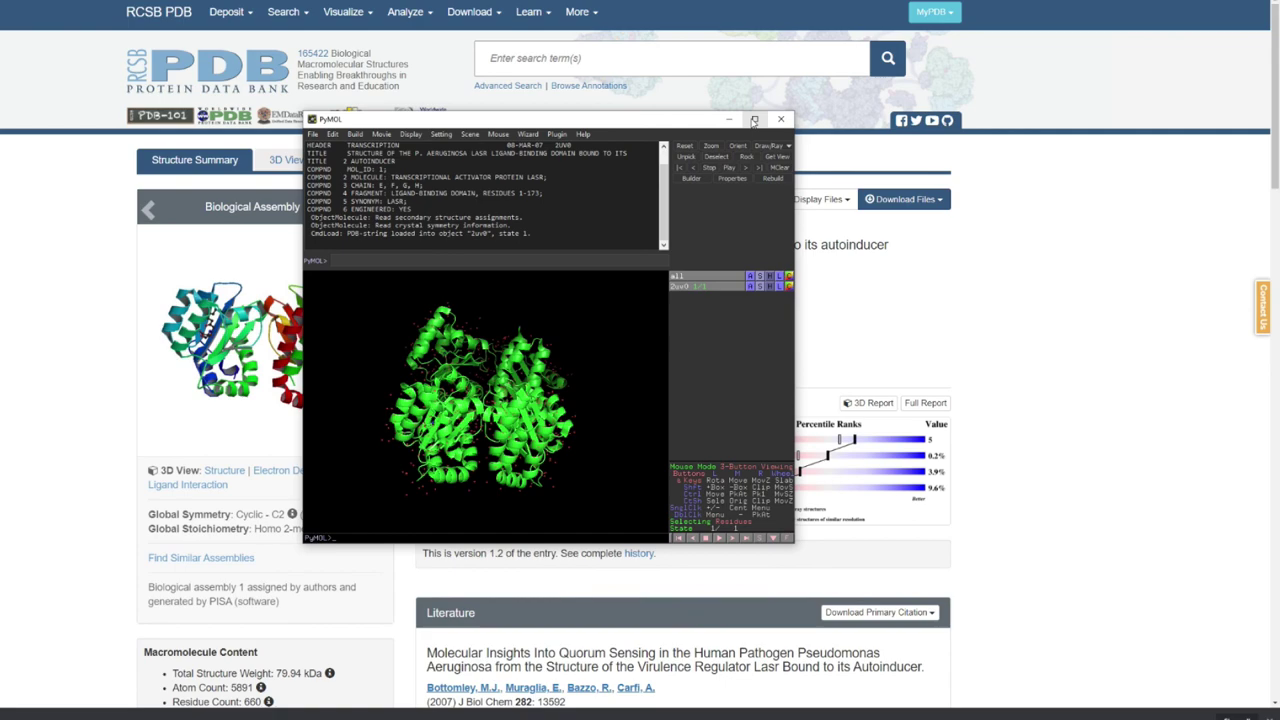
Maximize the PyMOL window showing 2UV0 and rotate the cartoon structure to inspect it from several sides.
{"action": "left_click", "coordinate": [754, 120]}
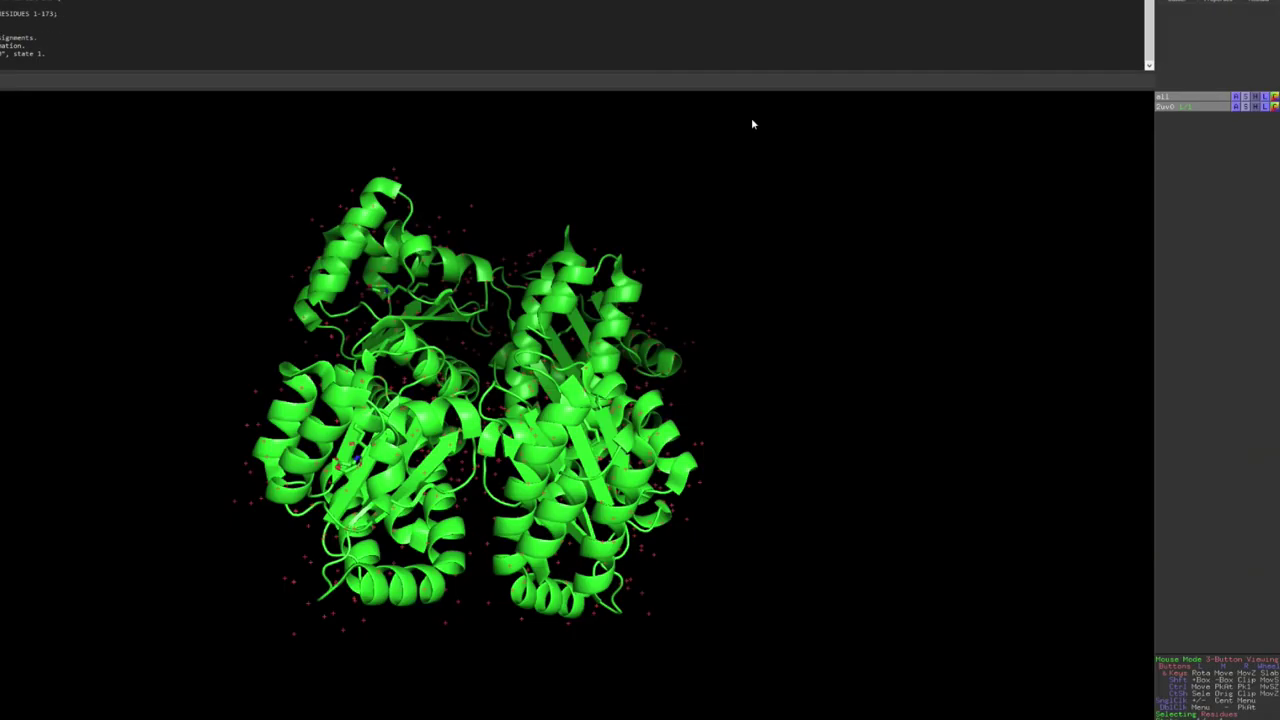
{"action": "left_click_drag", "start_coordinate": [448, 414], "coordinate": [444, 333]}
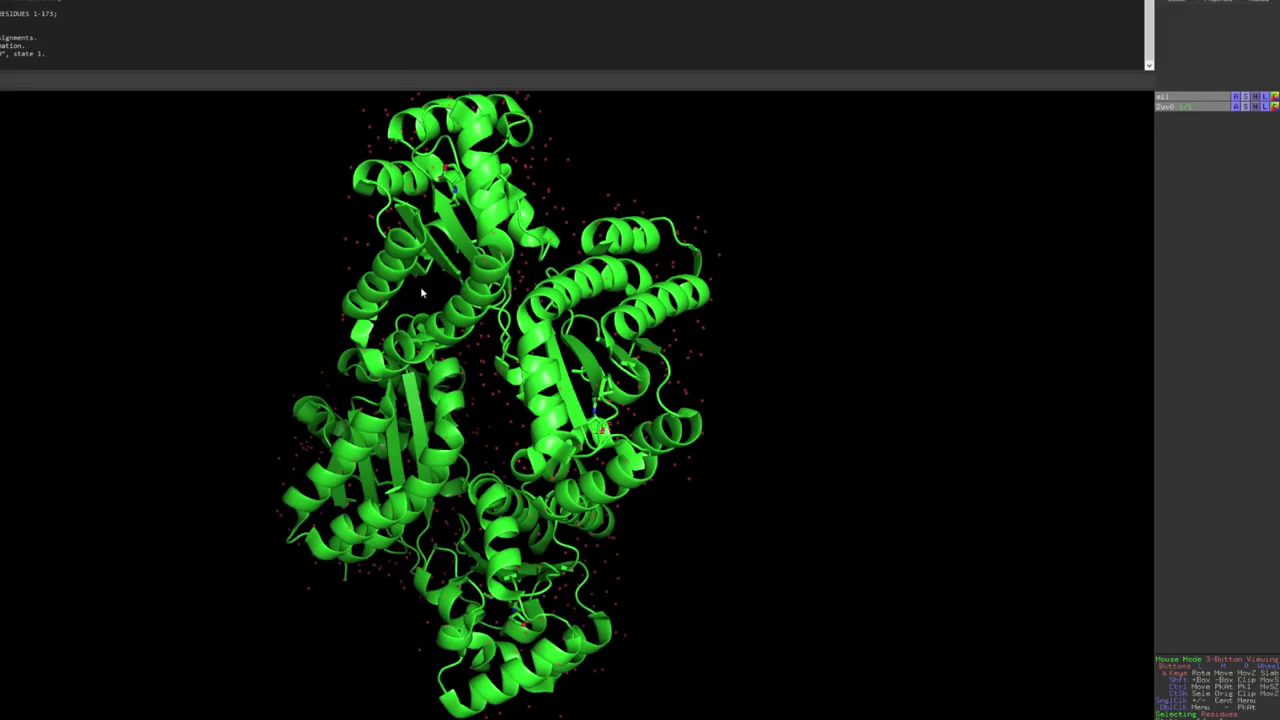
{"action": "left_click_drag", "start_coordinate": [478, 523], "coordinate": [522, 556]}
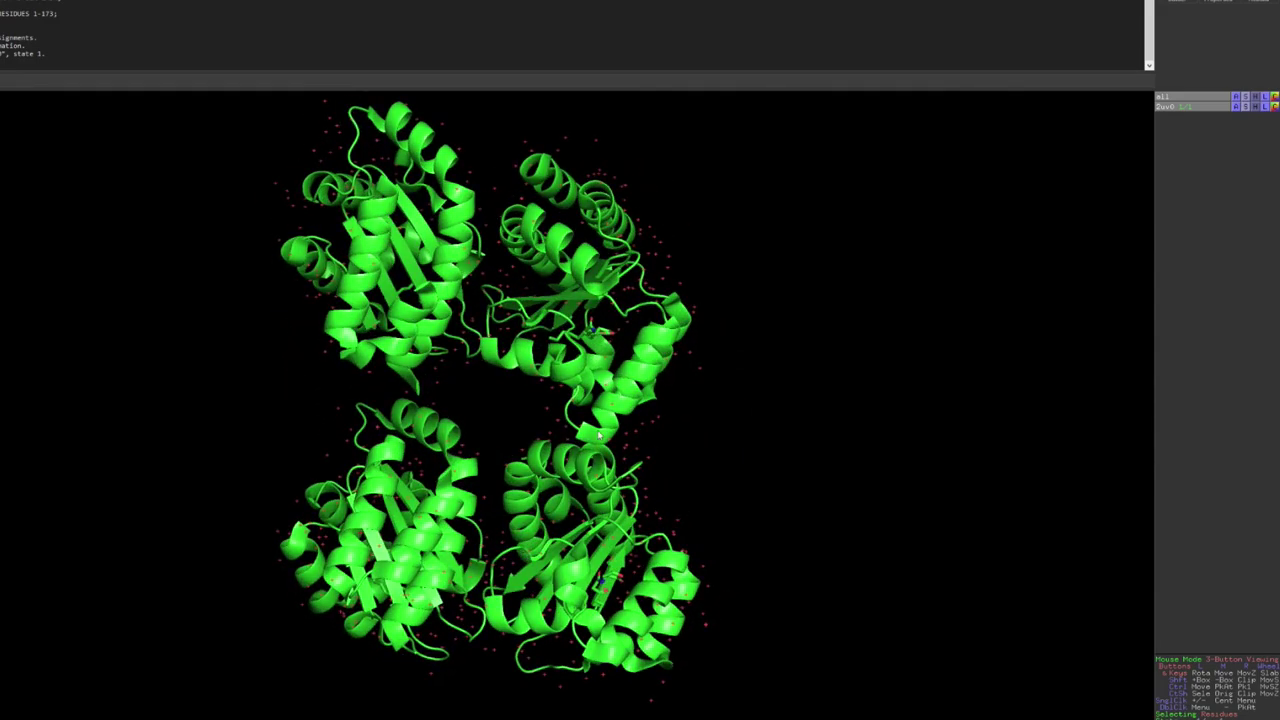
{"action": "left_click_drag", "start_coordinate": [522, 556], "coordinate": [309, 368]}
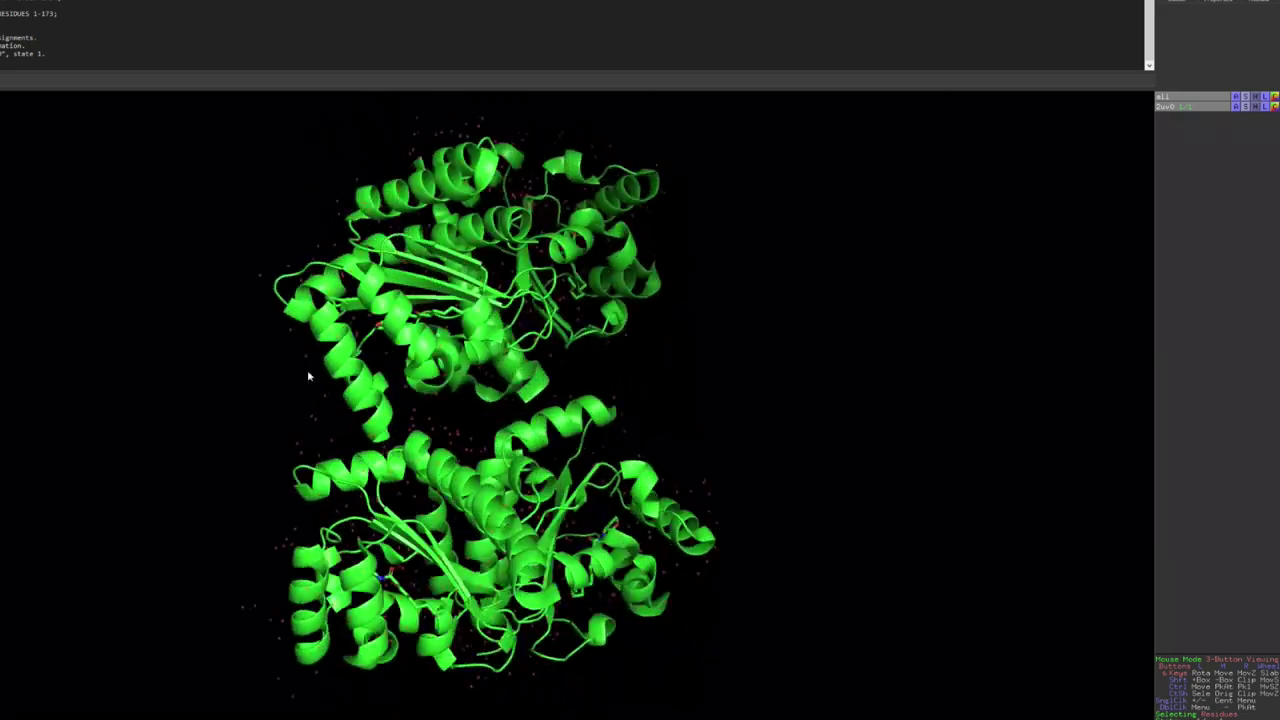
{"action": "left_click_drag", "start_coordinate": [702, 379], "coordinate": [346, 386]}
{"action": "left_click_drag", "start_coordinate": [711, 380], "coordinate": [380, 392]}
{"action": "left_click_drag", "start_coordinate": [686, 394], "coordinate": [378, 400]}
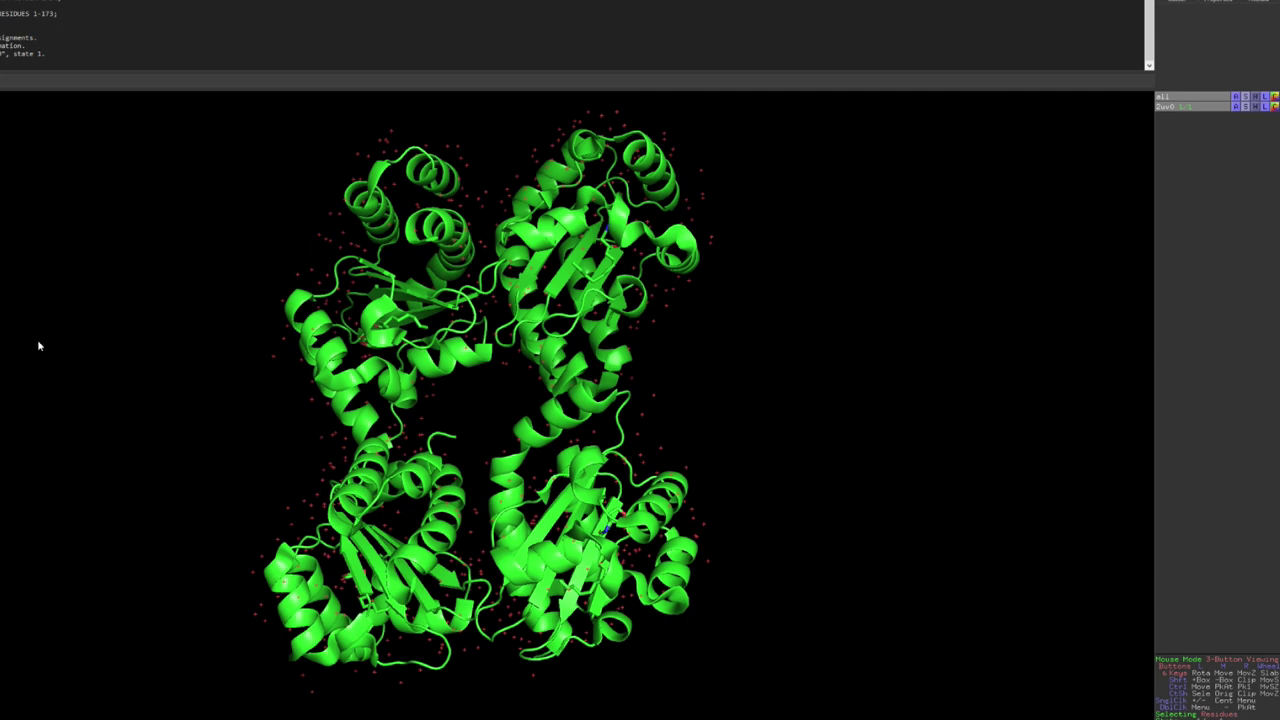
{"action": "left_click_drag", "start_coordinate": [734, 354], "coordinate": [383, 360]}
{"action": "left_click_drag", "start_coordinate": [702, 409], "coordinate": [437, 378]}
{"action": "left_click_drag", "start_coordinate": [775, 420], "coordinate": [694, 417]}
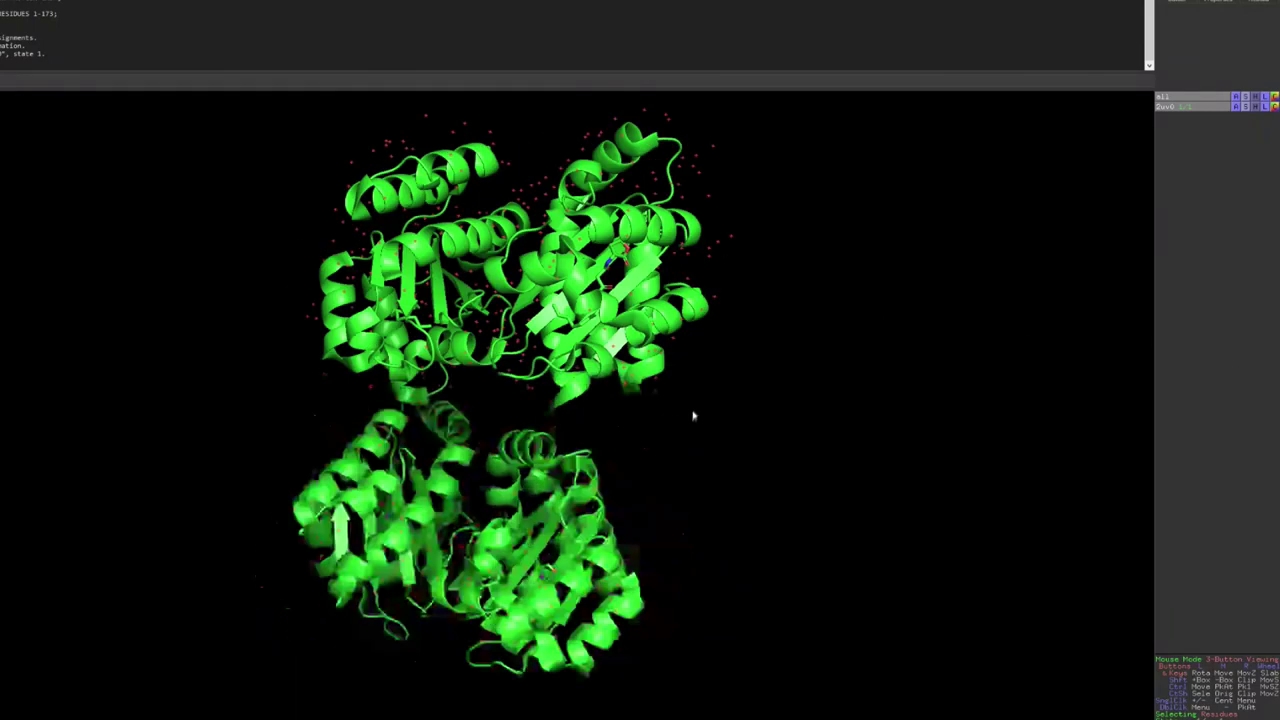